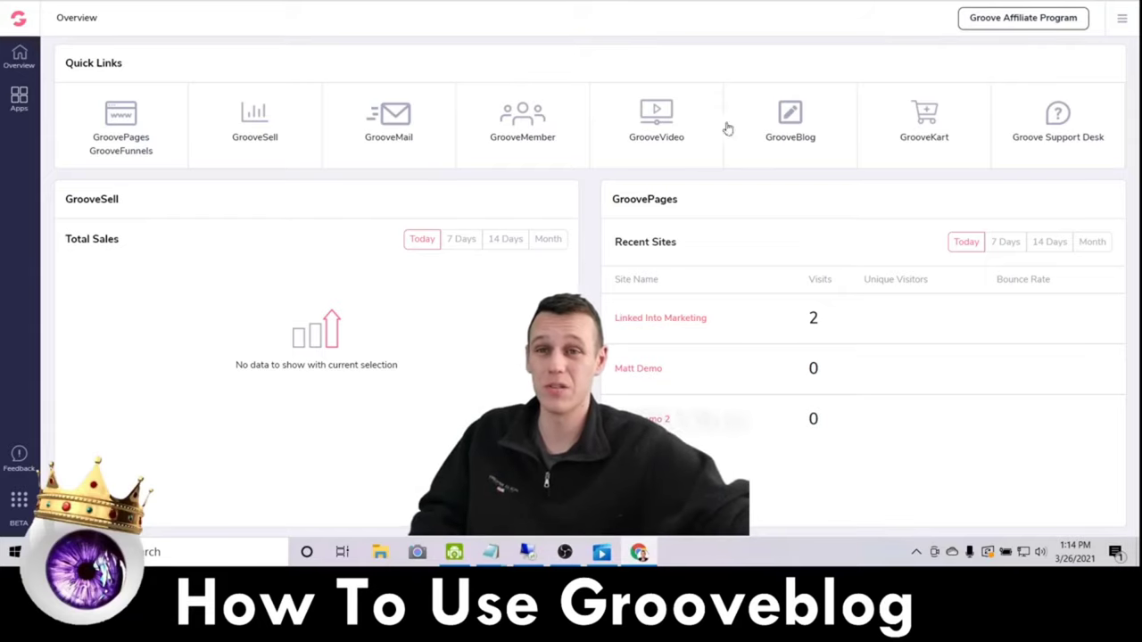
- Go to GrooveBlog and open the "How To Use GrooveBlog" blog
click(788, 122)
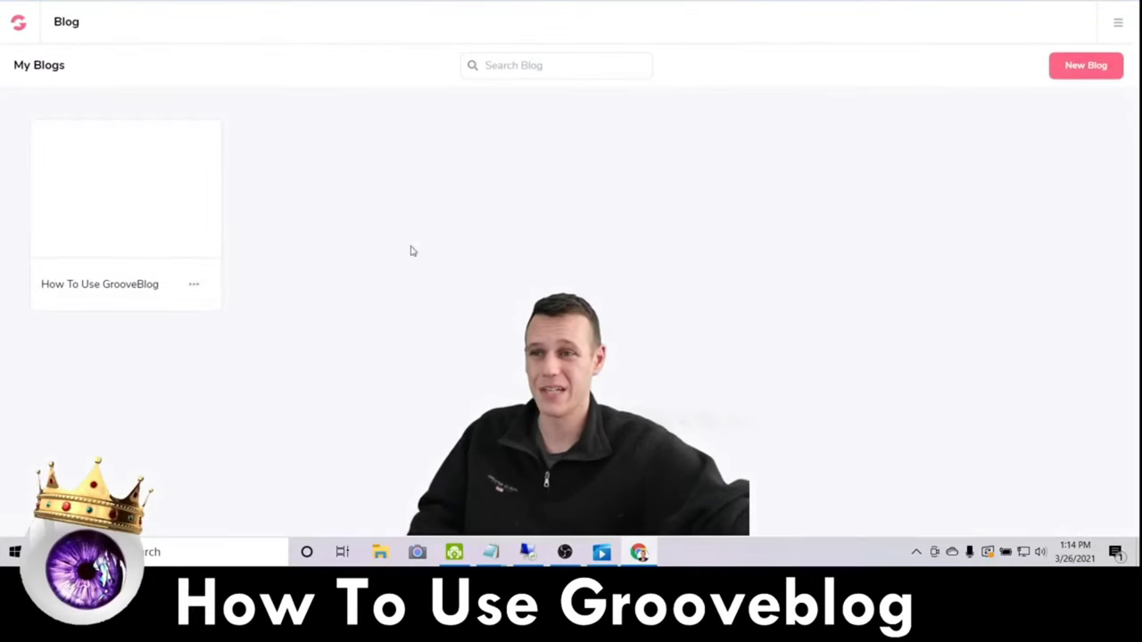
mouse_move(106, 200)
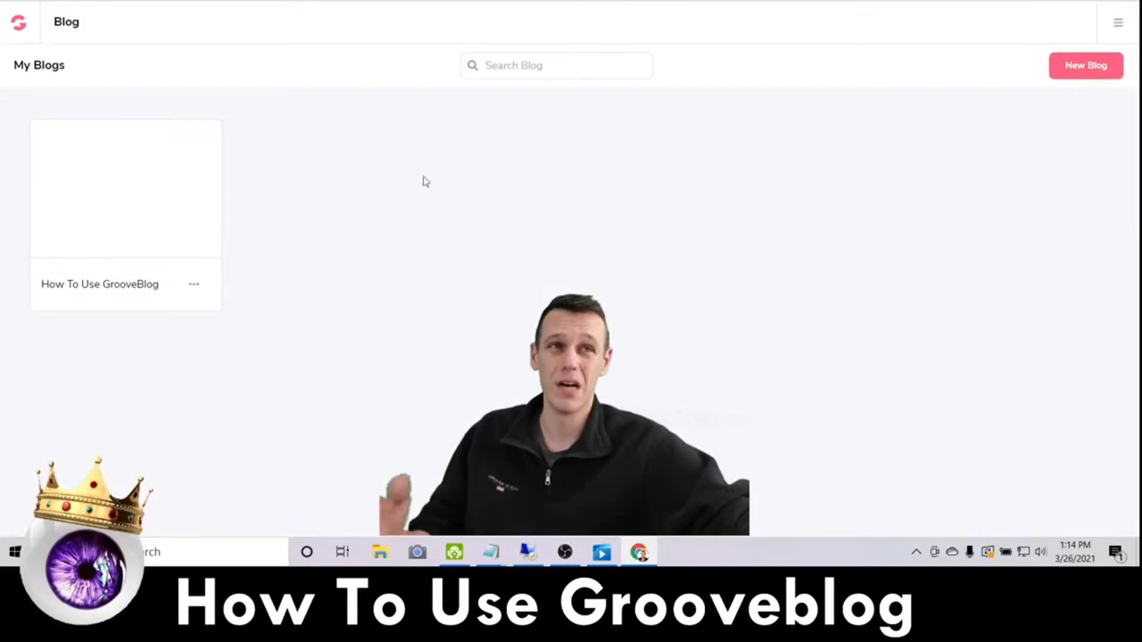
mouse_move(182, 254)
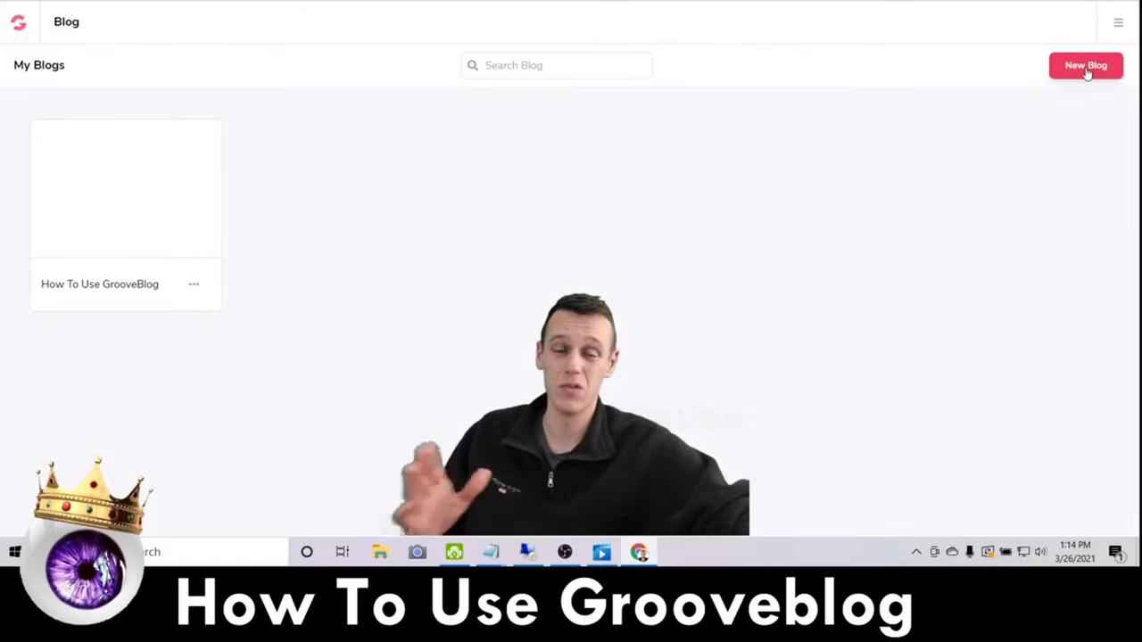
mouse_move(147, 200)
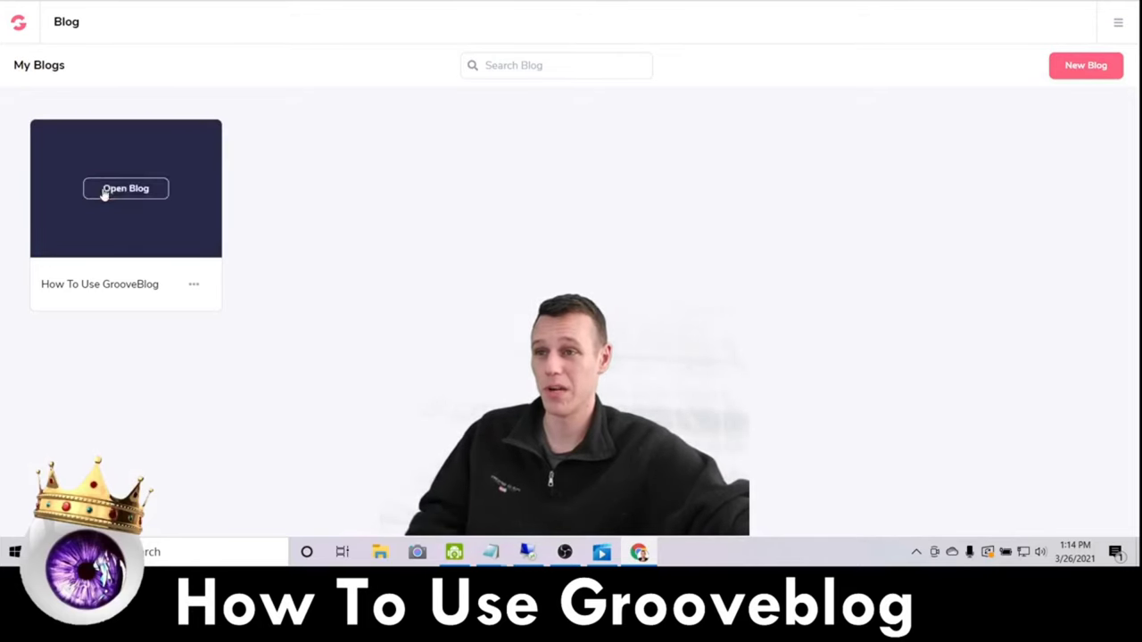
click(104, 191)
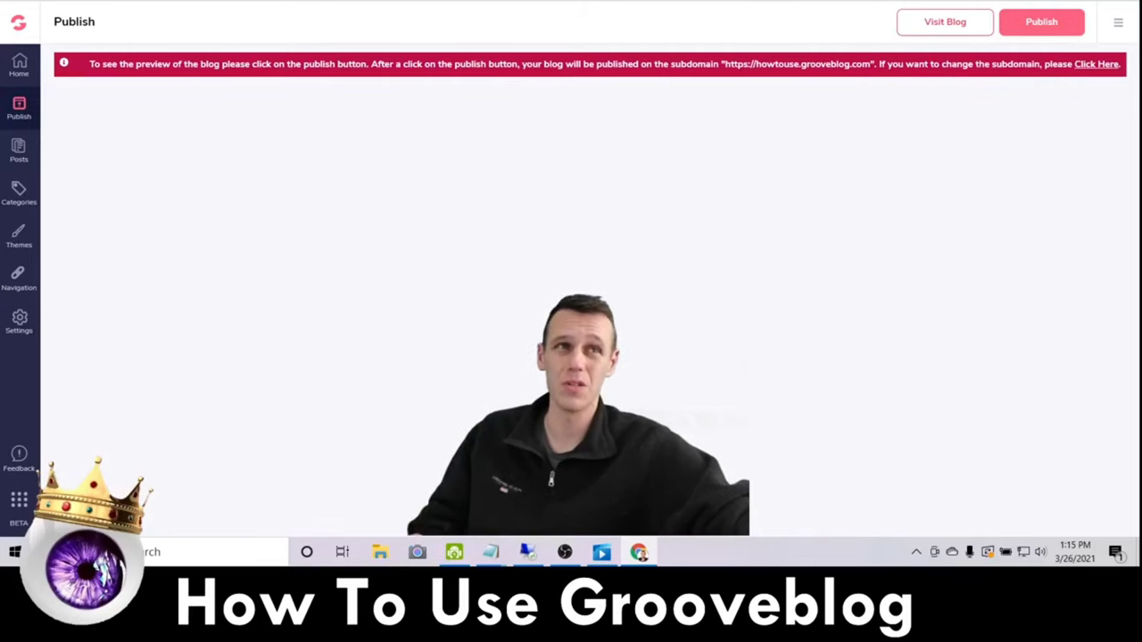
- Browse the blog's posts to the second page and open "How TO Make Money With Groovefunnels The Easy Way" for editing
click(20, 150)
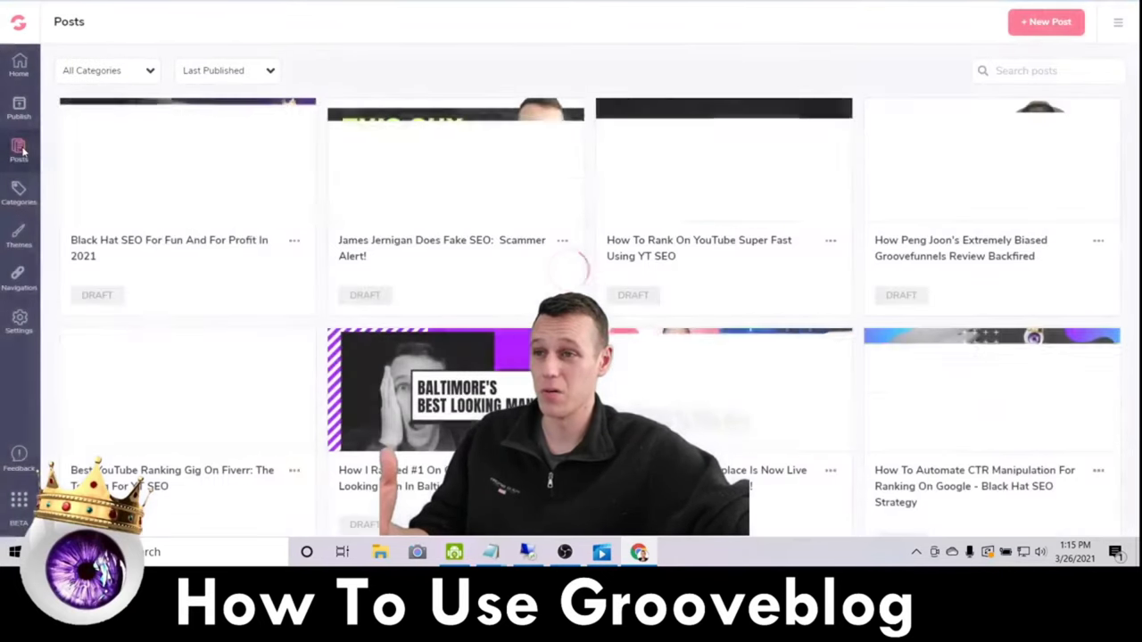
scroll(482, 197, down, 1)
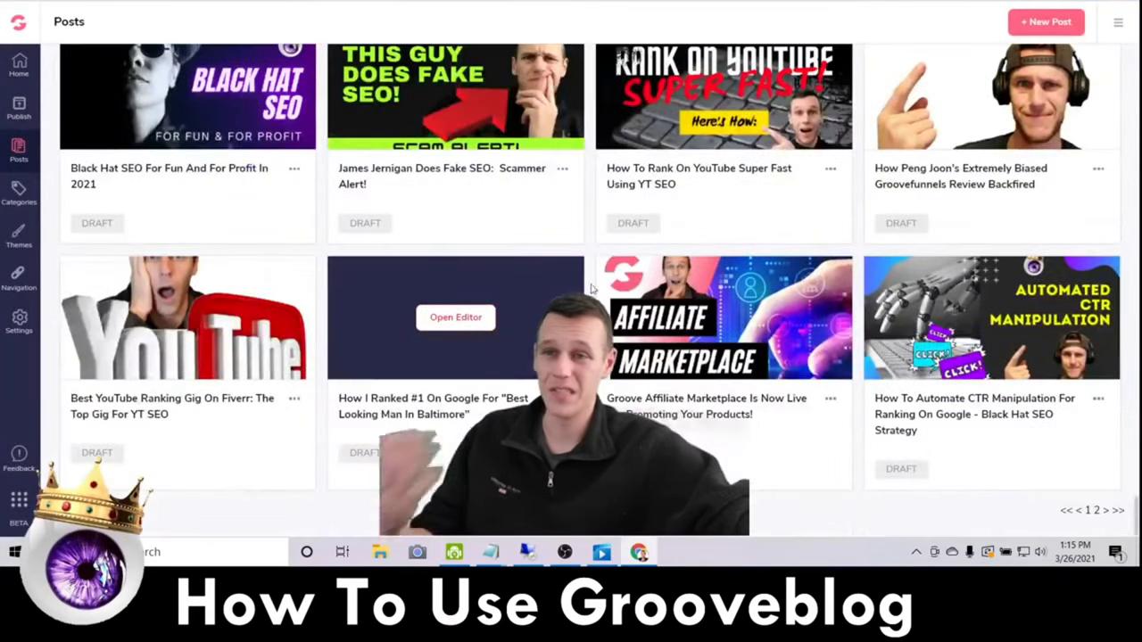
scroll(1099, 442, up, 1)
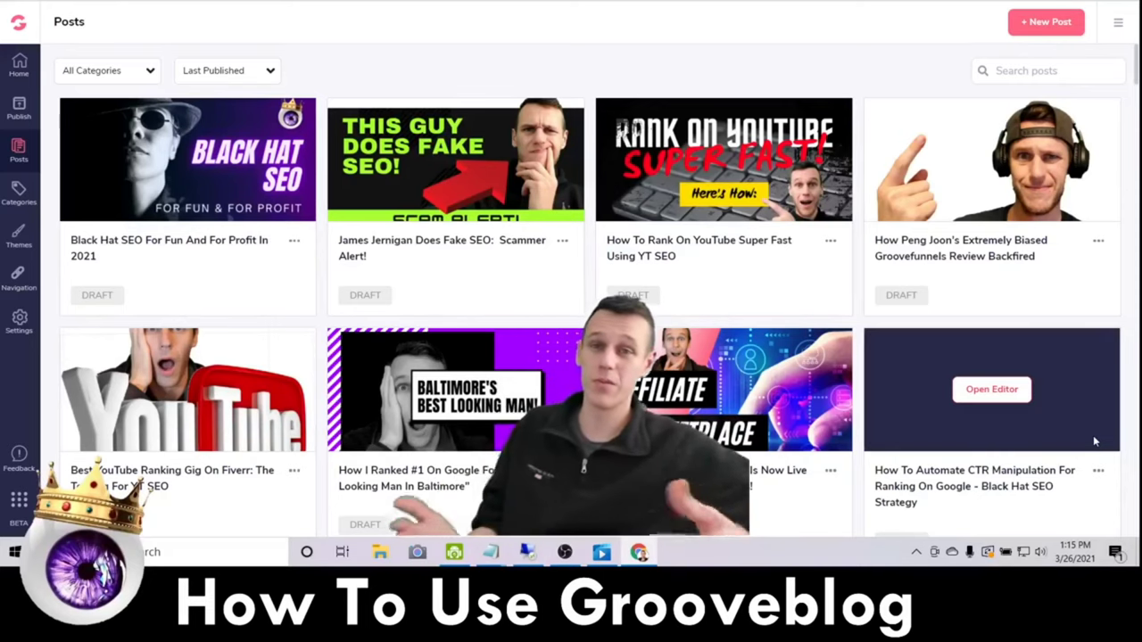
scroll(999, 448, down, 1)
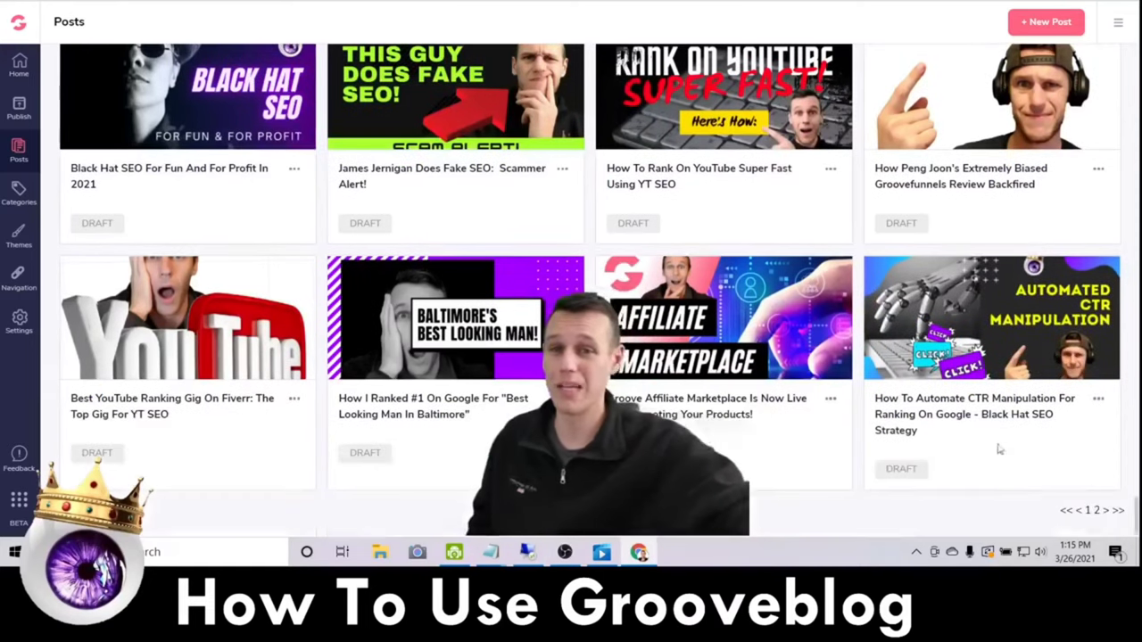
click(1097, 512)
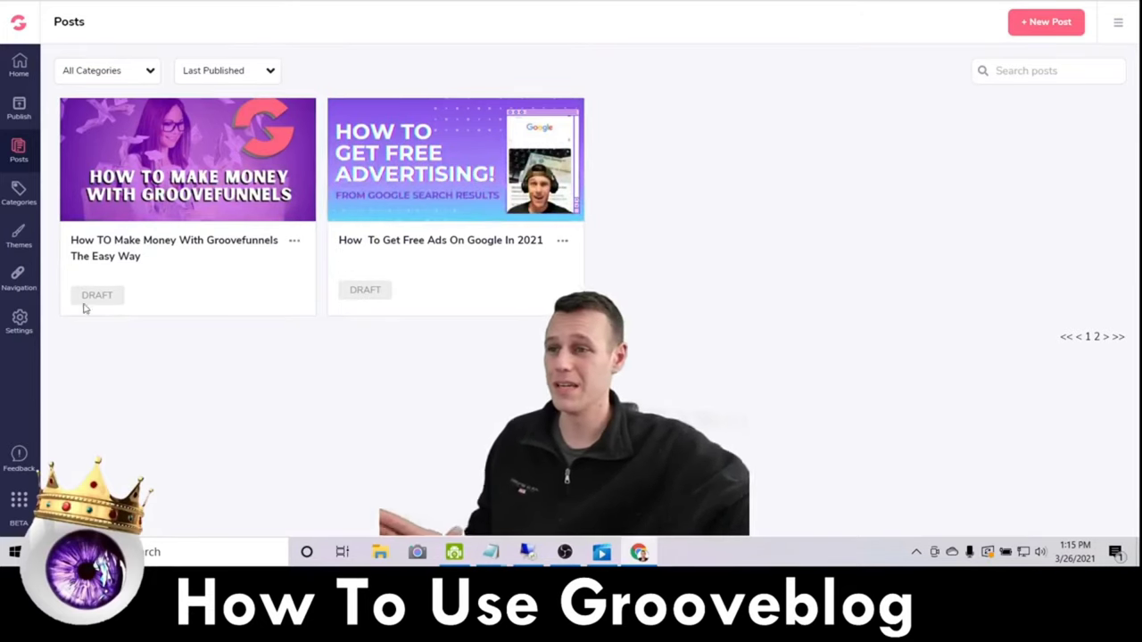
mouse_move(231, 138)
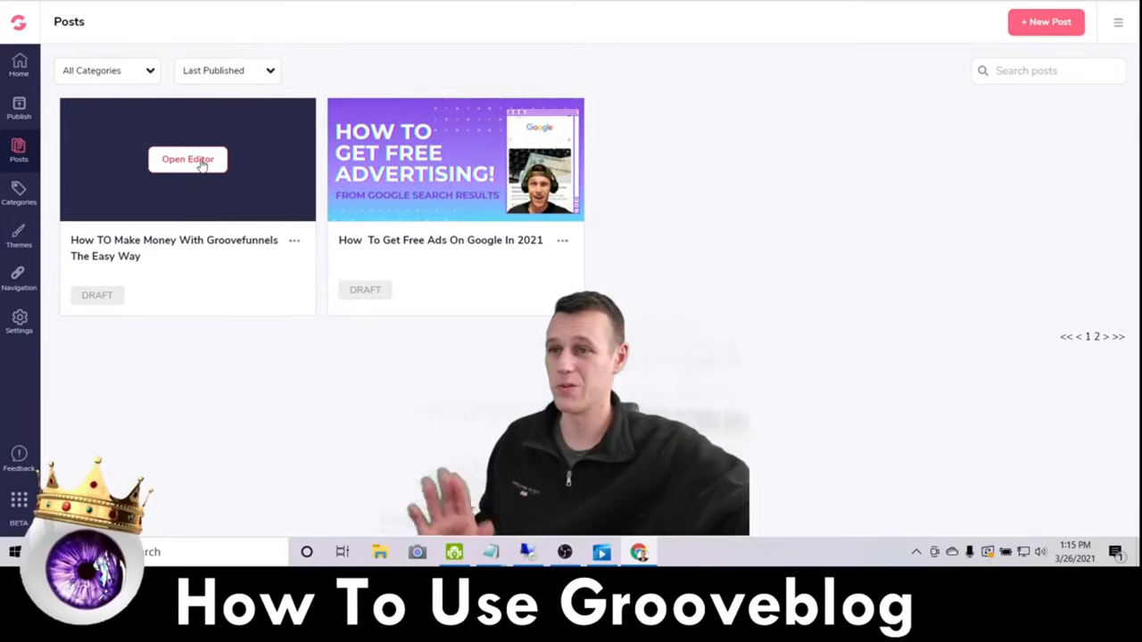
click(202, 164)
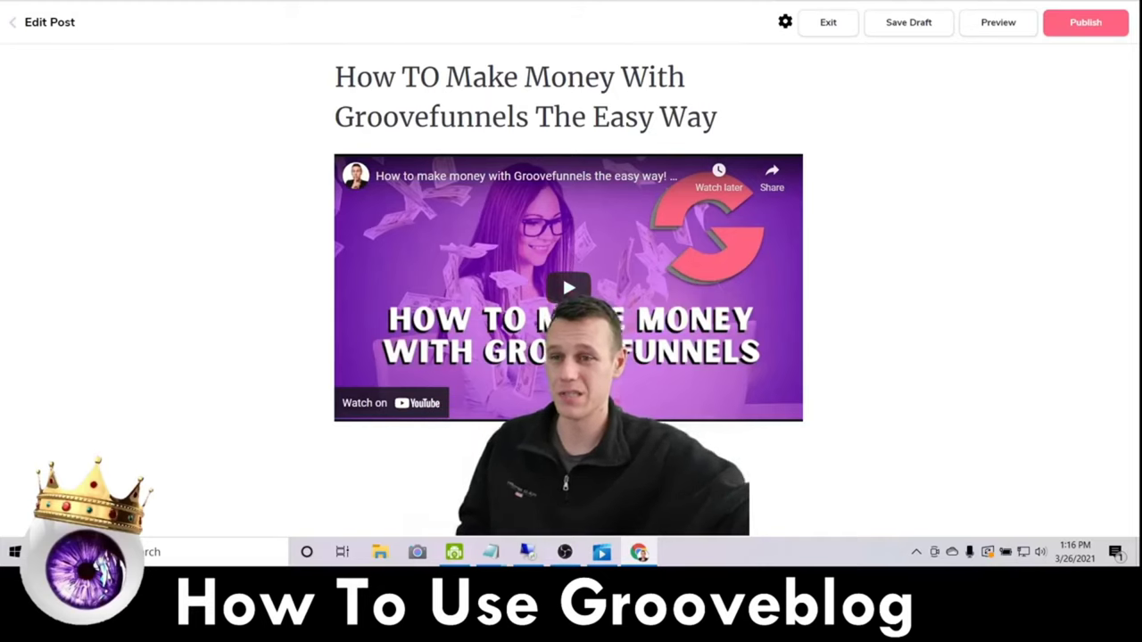
- Enter the placeholder text "eadfbahasgasfga" on the line below the embedded video
click(759, 111)
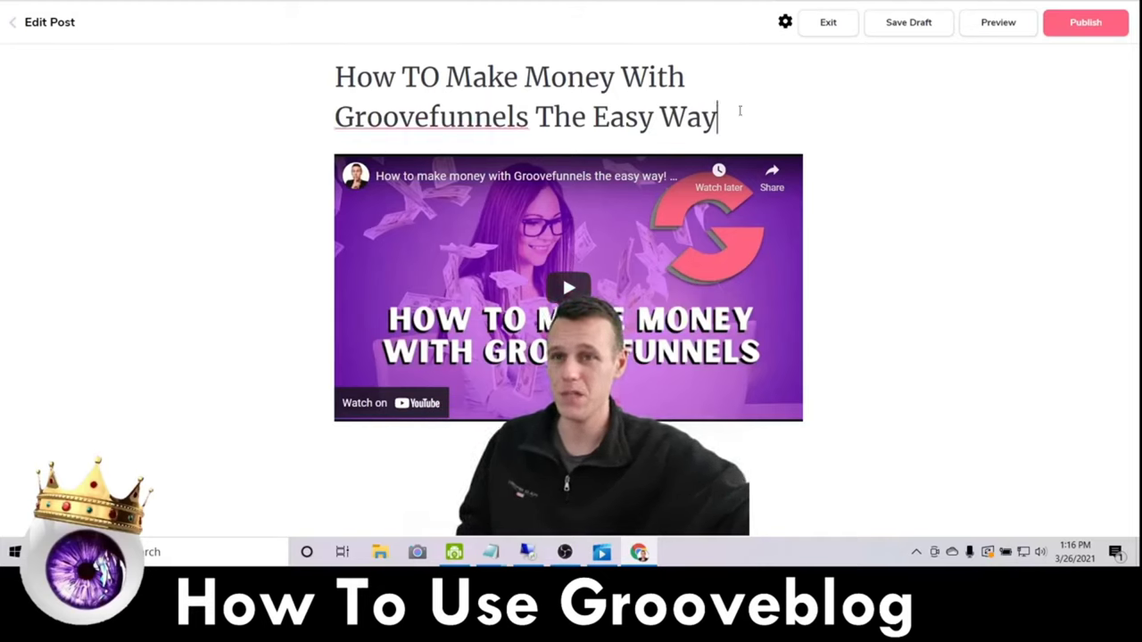
click(760, 434)
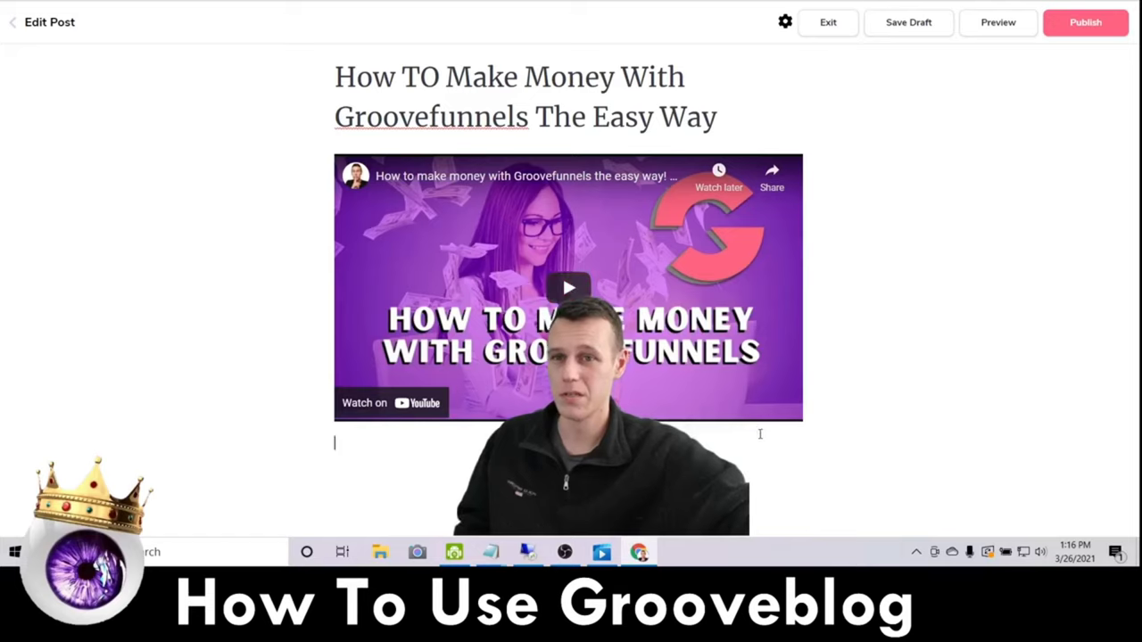
click(314, 437)
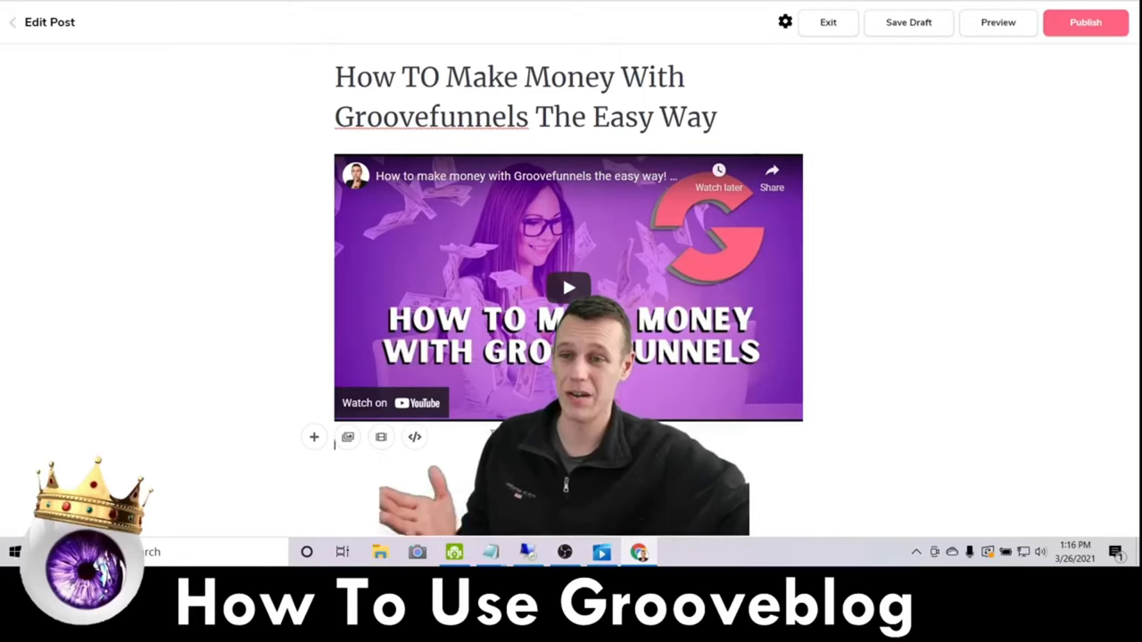
text(eadfbahasgasfga)
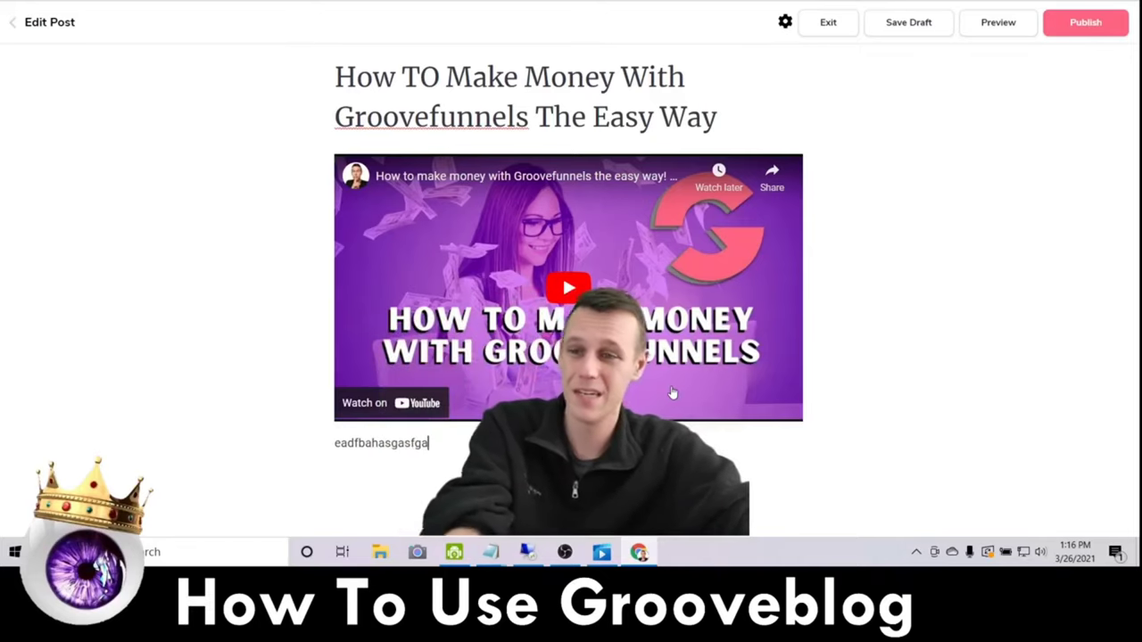
- Delete the placeholder text and the embedded video from the post body
key(BackSpace)
key(BackSpace)
key(BackSpace)
key(BackSpace)
key(BackSpace)
key(BackSpace)
key(BackSpace)
key(BackSpace)
key(BackSpace)
key(BackSpace)
key(BackSpace)
key(BackSpace)
key(BackSpace)
key(BackSpace)
key(BackSpace)
key(BackSpace)
key(BackSpace)
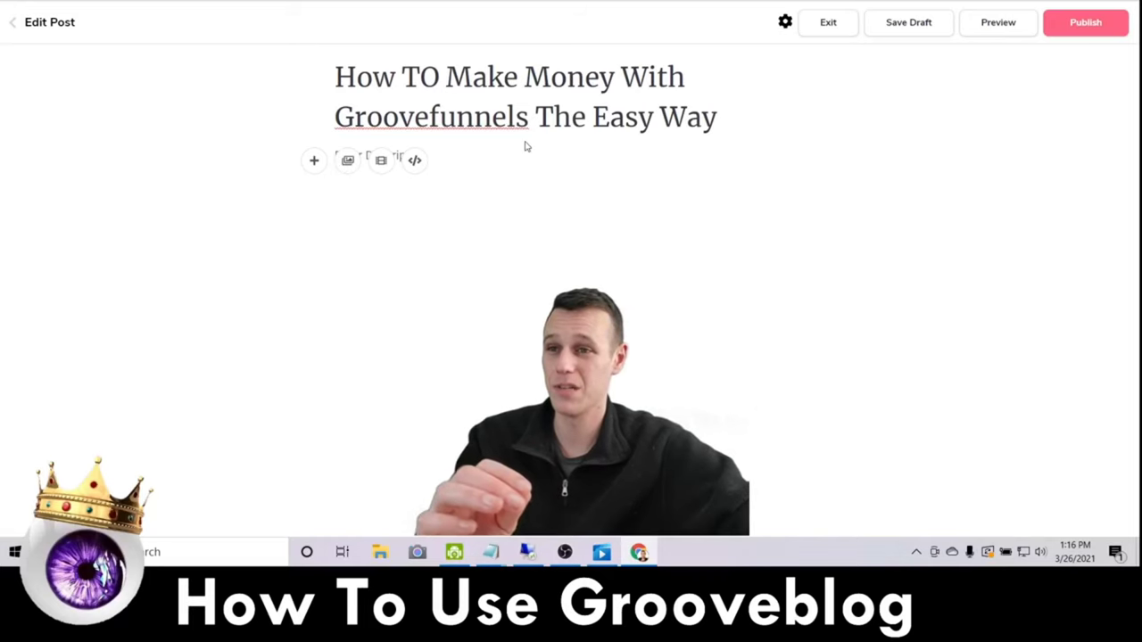
- Switch to YouTube Studio, copy the shareable link of the Mar 22, 2021 GrooveFunnels money-making video, and return to the post editor
click(376, 162)
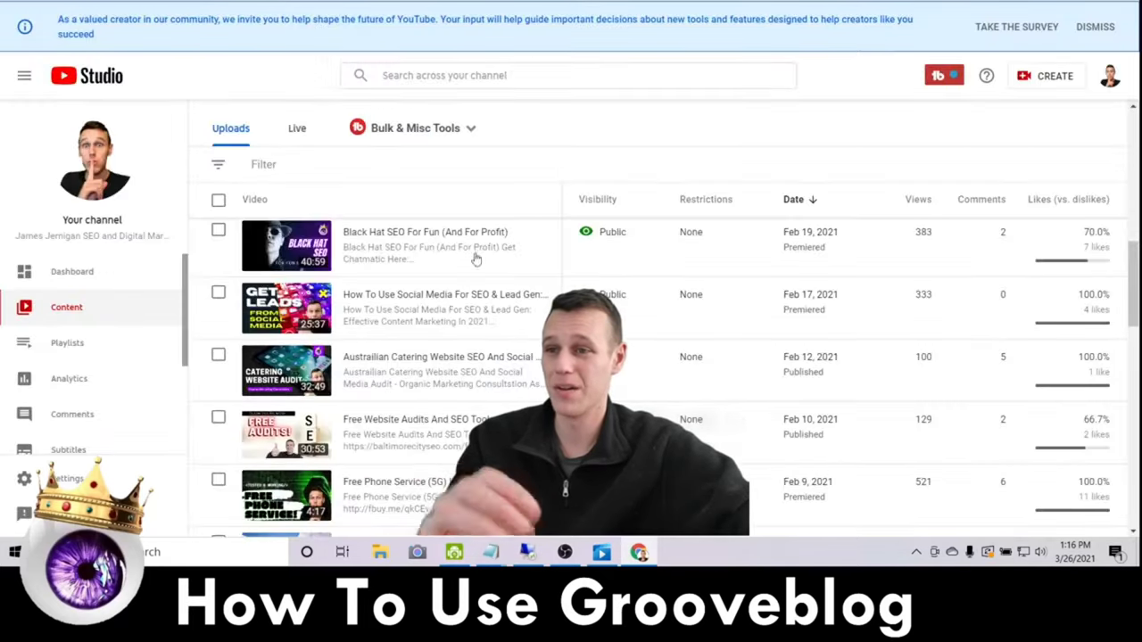
scroll(476, 259, down, 5)
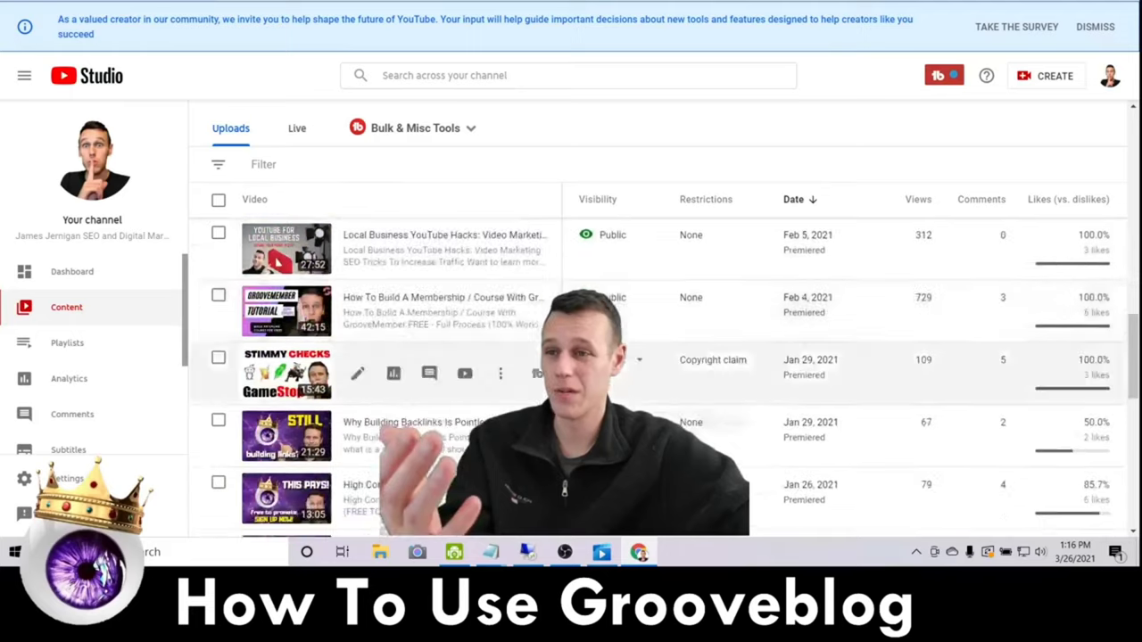
scroll(589, 294, up, 15)
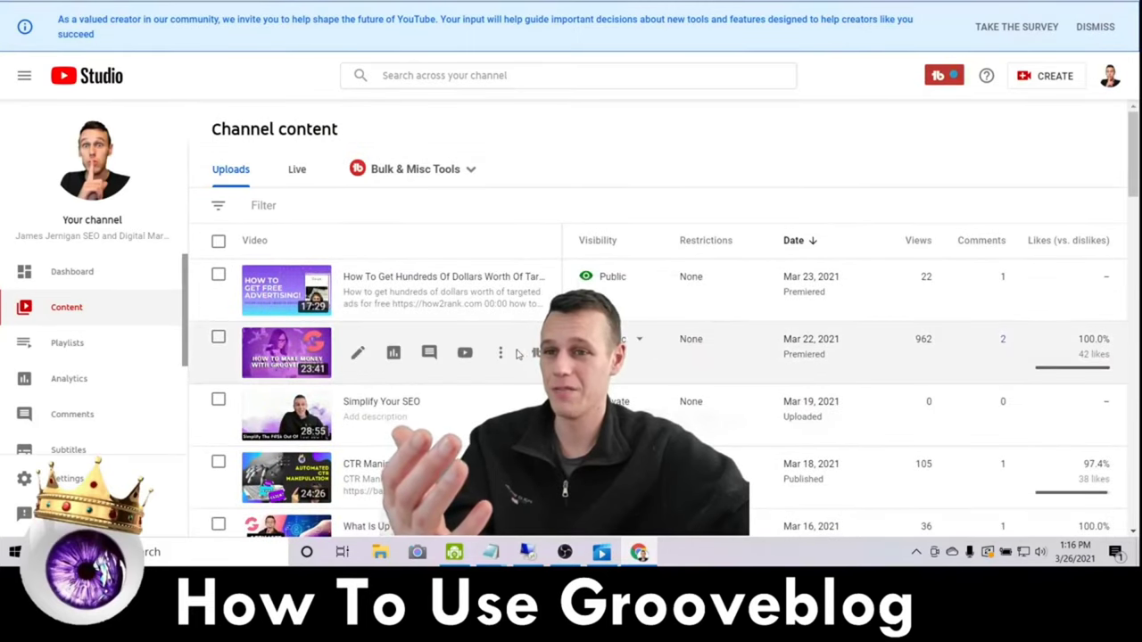
click(500, 356)
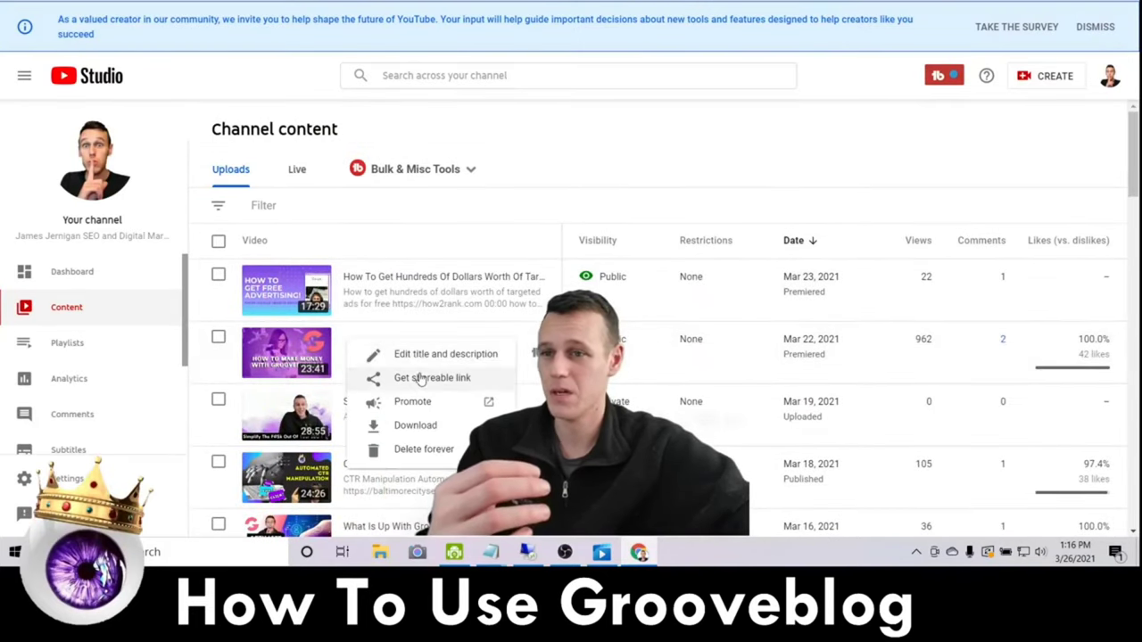
click(409, 377)
key(ctrl+Tab)
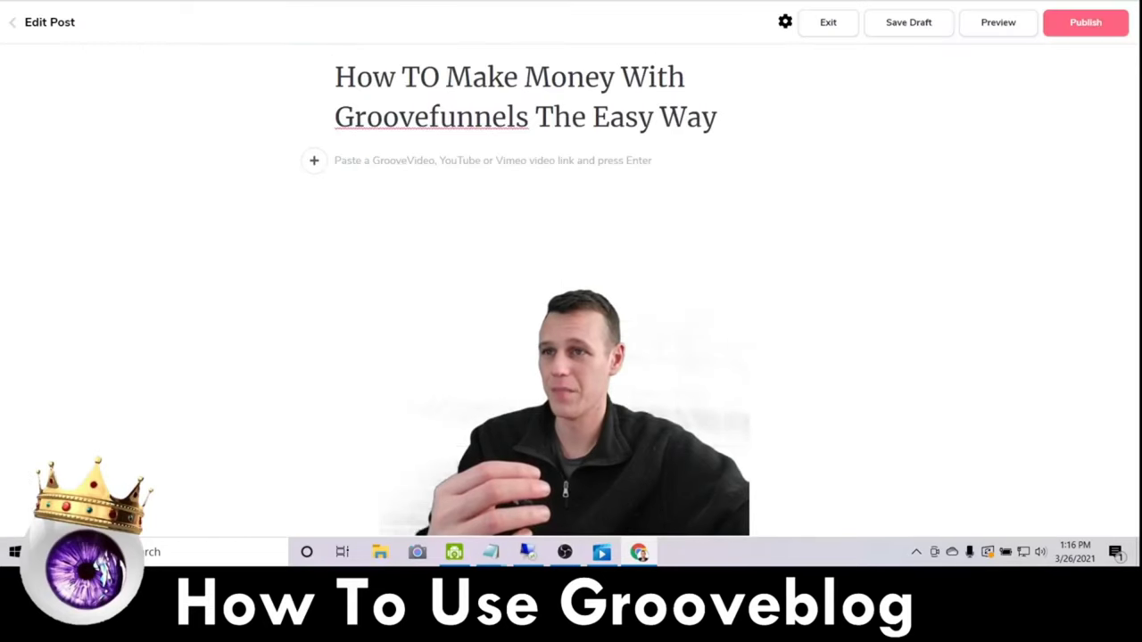
- Embed the video below the post title using the copied YouTube link
click(314, 162)
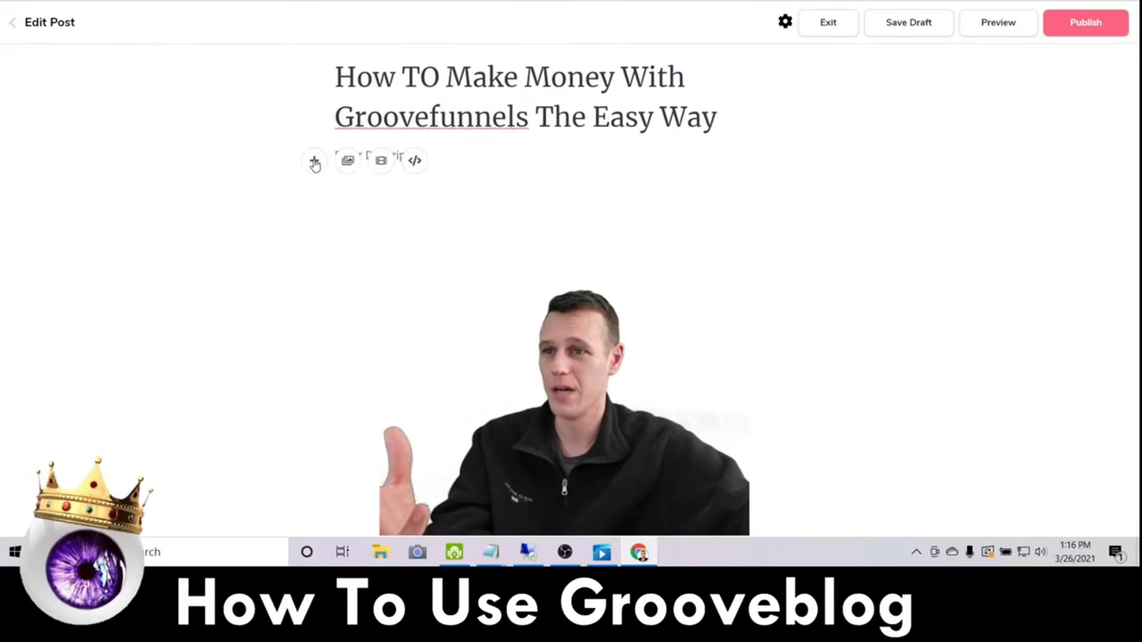
click(381, 161)
right_click(439, 165)
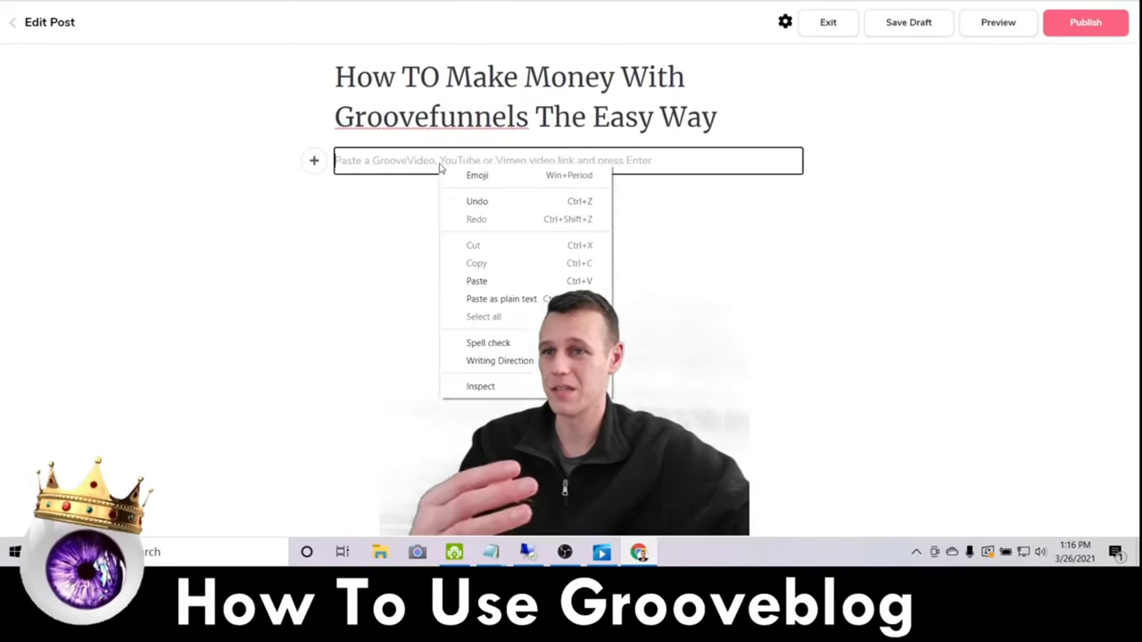
click(507, 282)
key(Return)
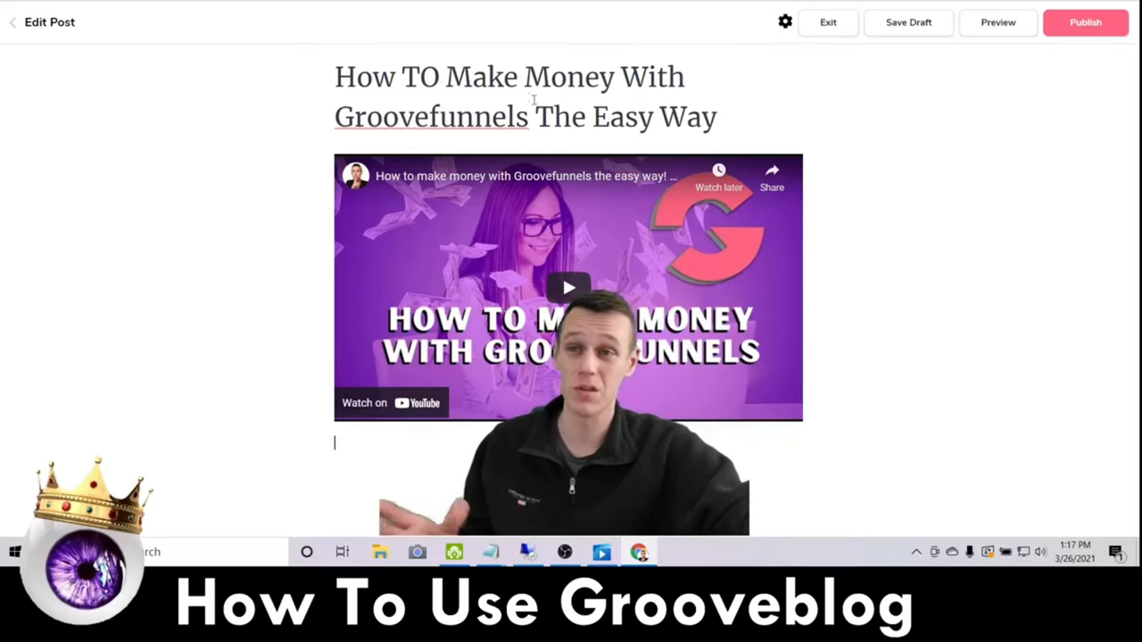
- Correct "TO" to "To" in the post title
drag(717, 117, 357, 77)
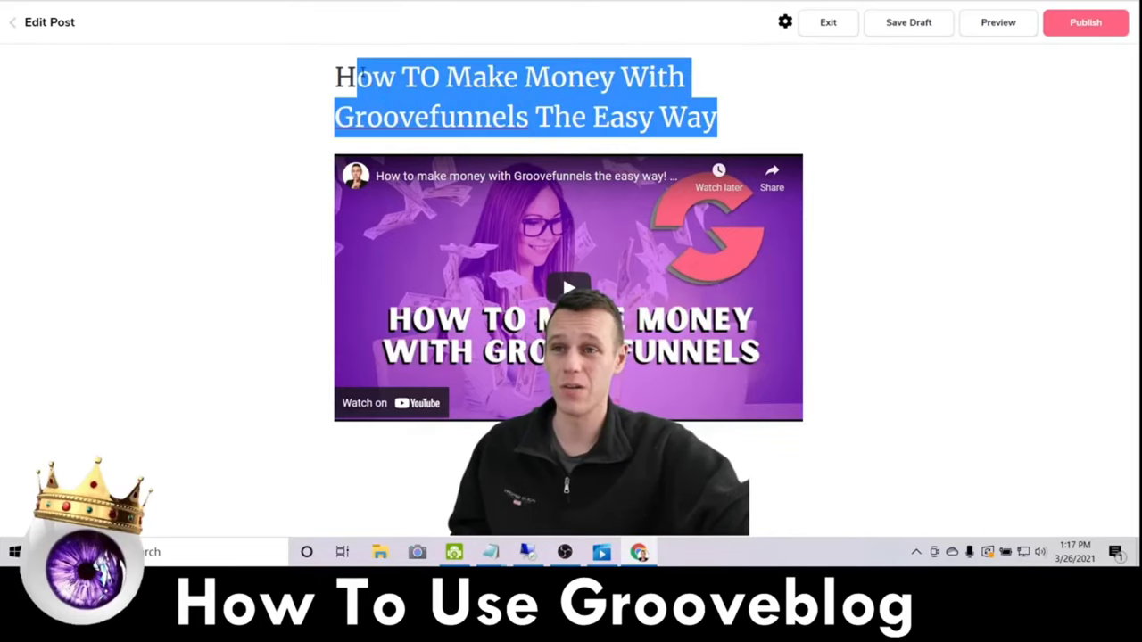
click(439, 78)
key(BackSpace)
text(o)
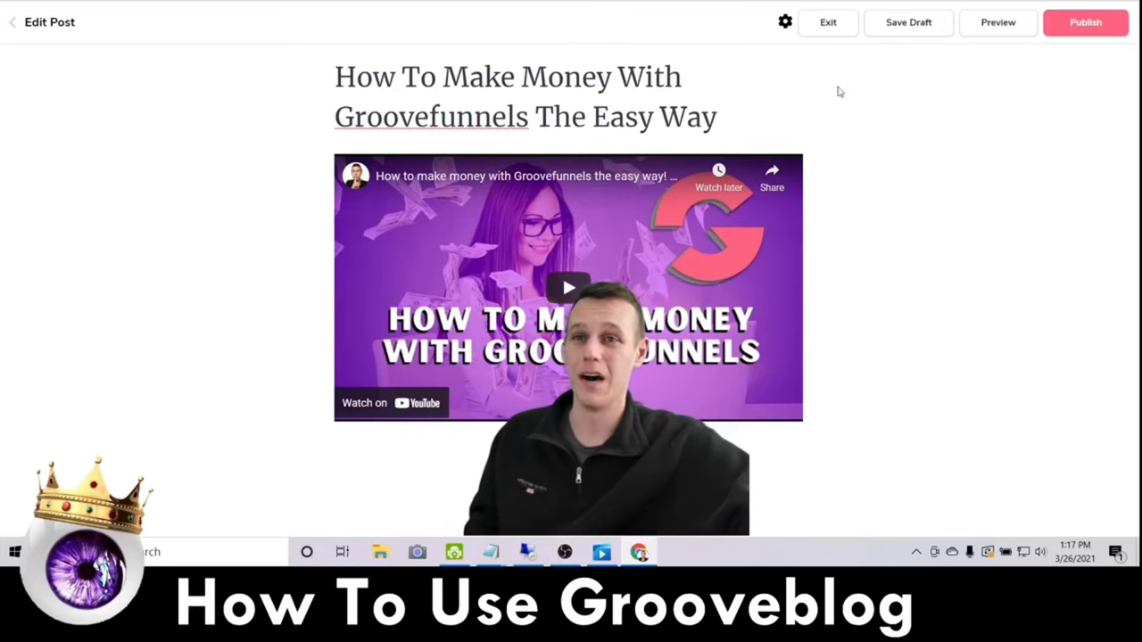
- Open the post settings and compare the full post slug with the post title
click(785, 22)
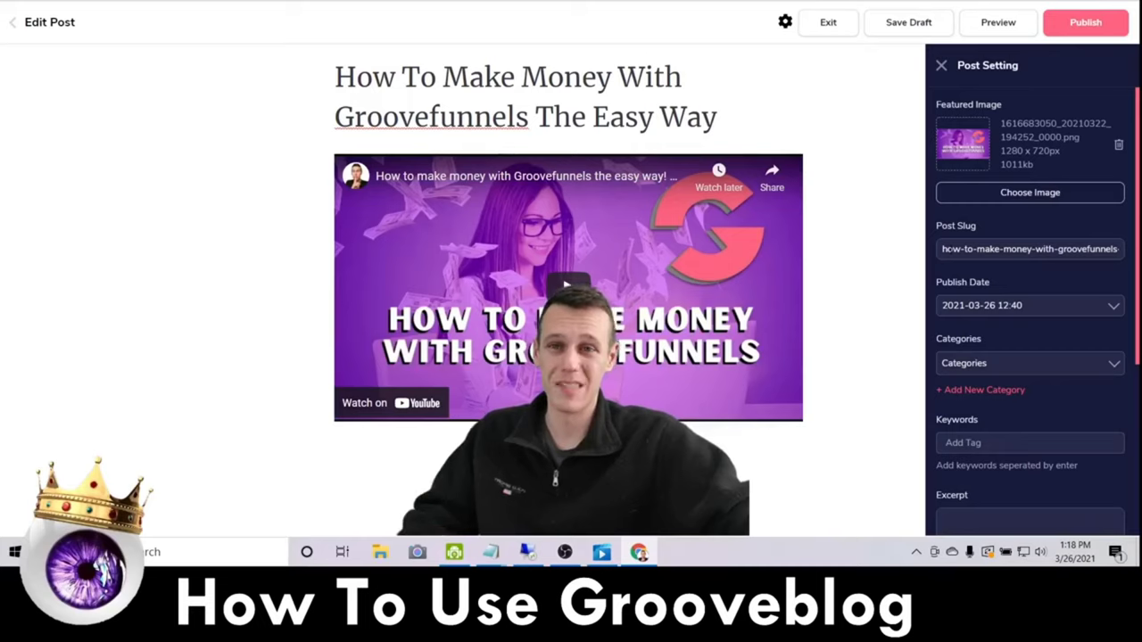
drag(944, 249, 1136, 254)
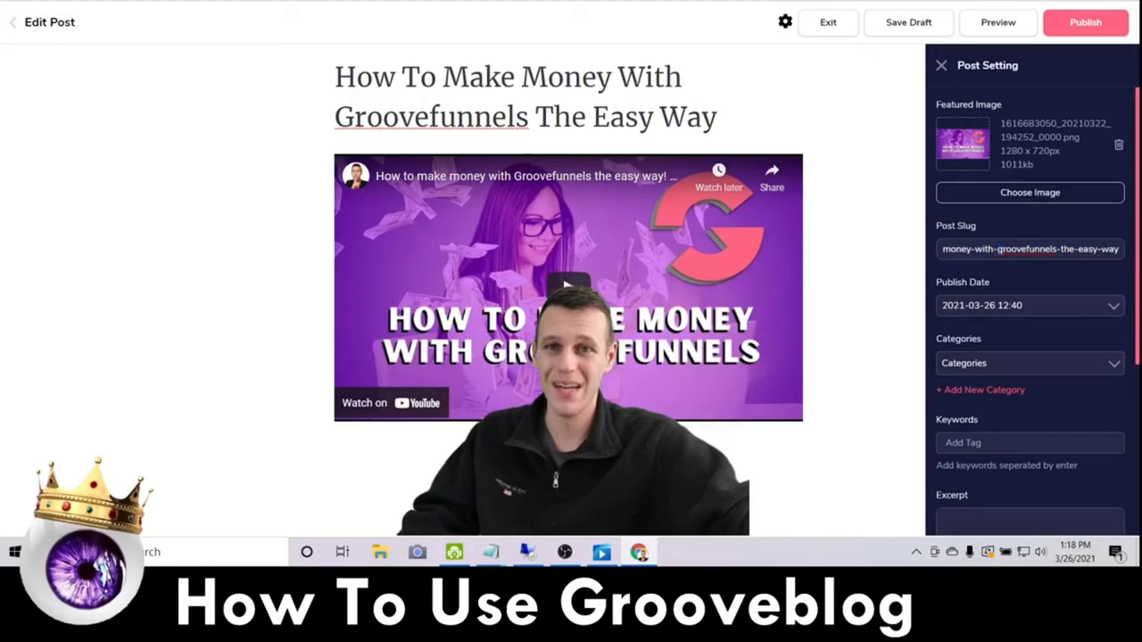
drag(985, 249, 942, 249)
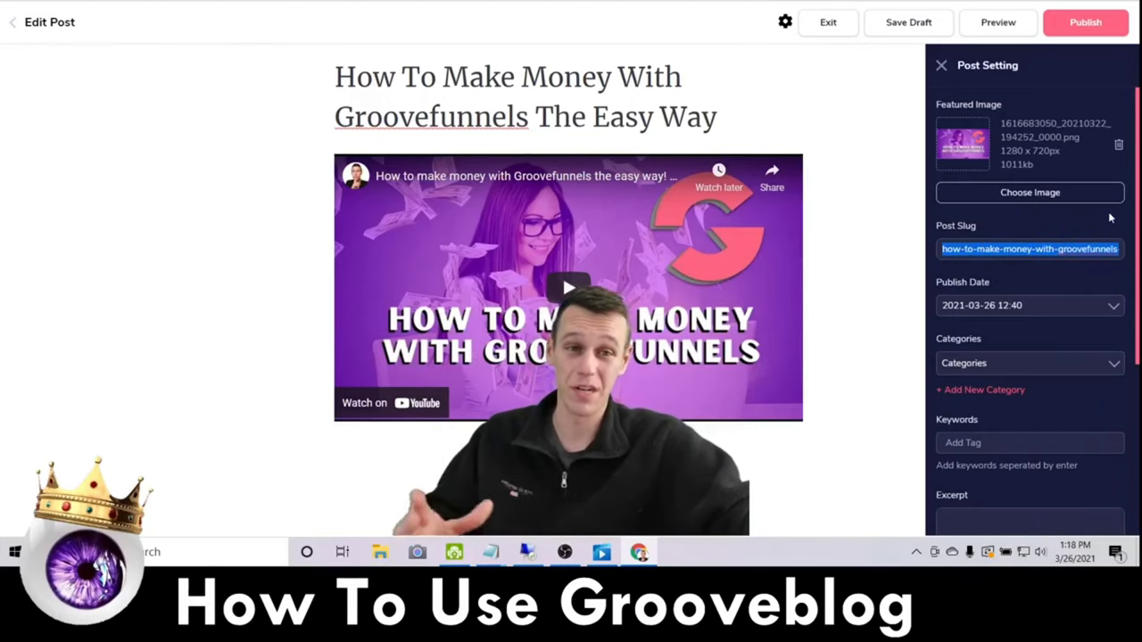
click(975, 268)
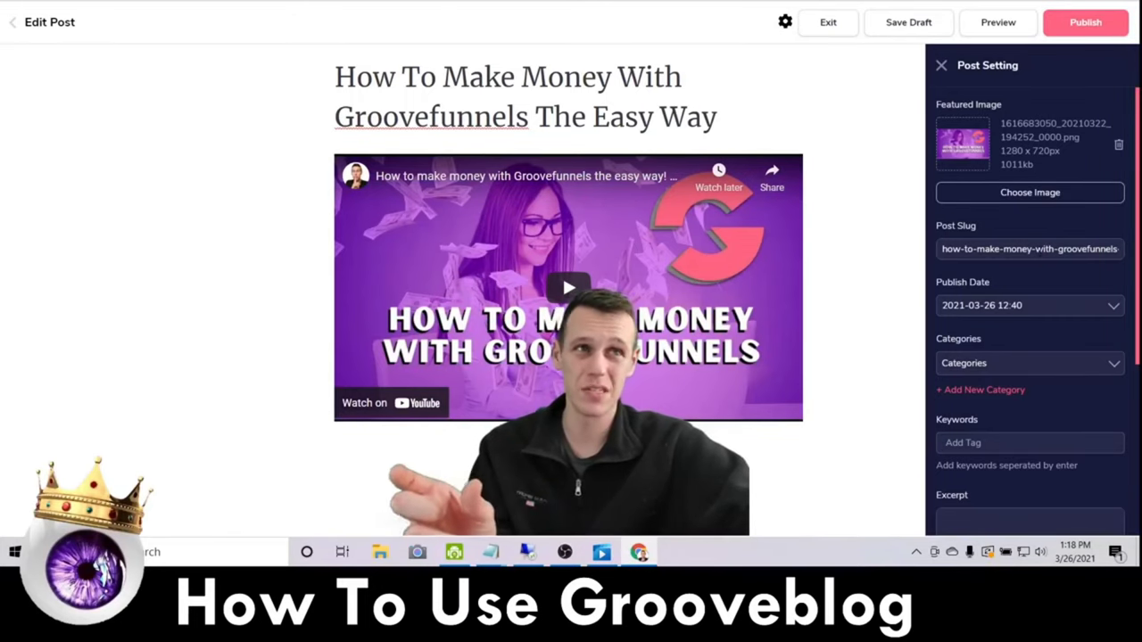
drag(355, 116, 741, 116)
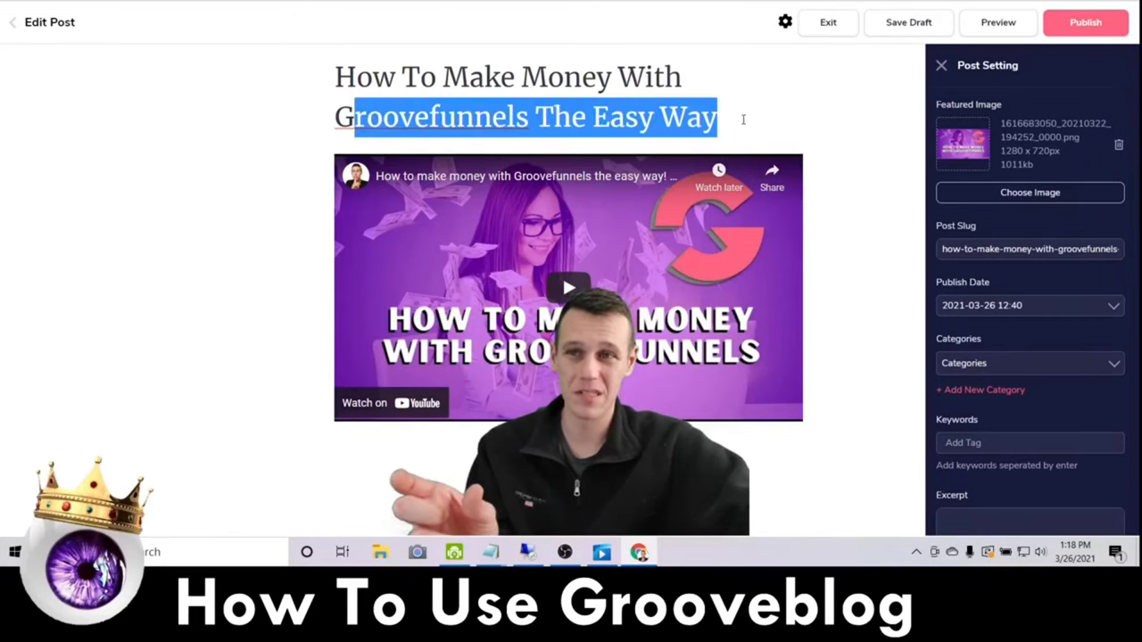
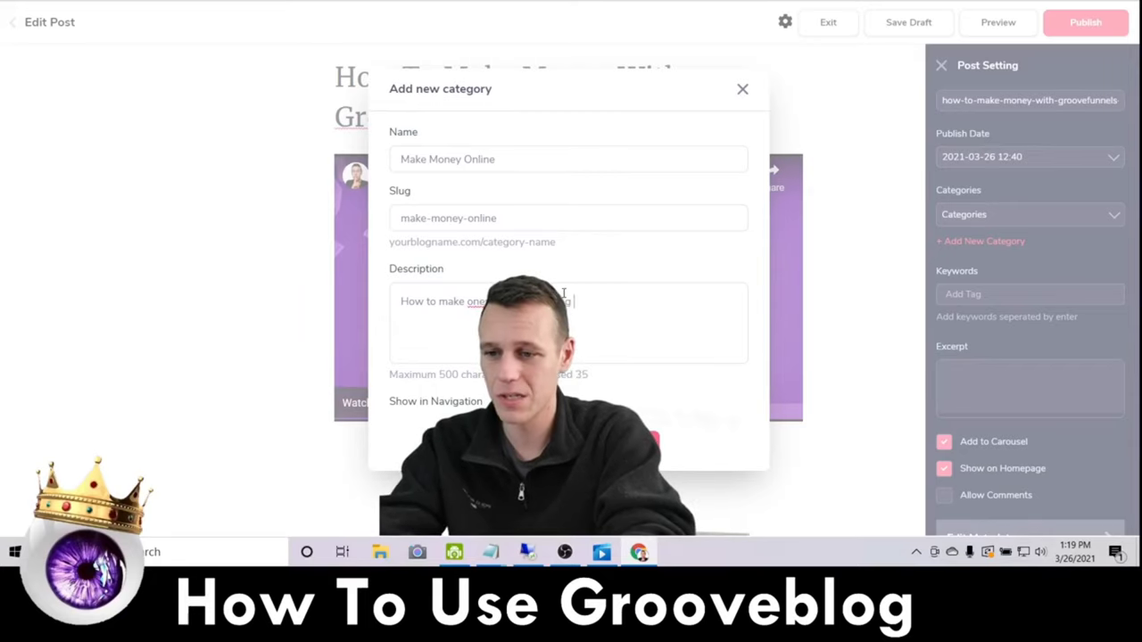
- Finish the new category's description as "How to make oney online fast using groovefunnels affiliate program", enable Show in Navigation, and add the category
text(vefunnels)
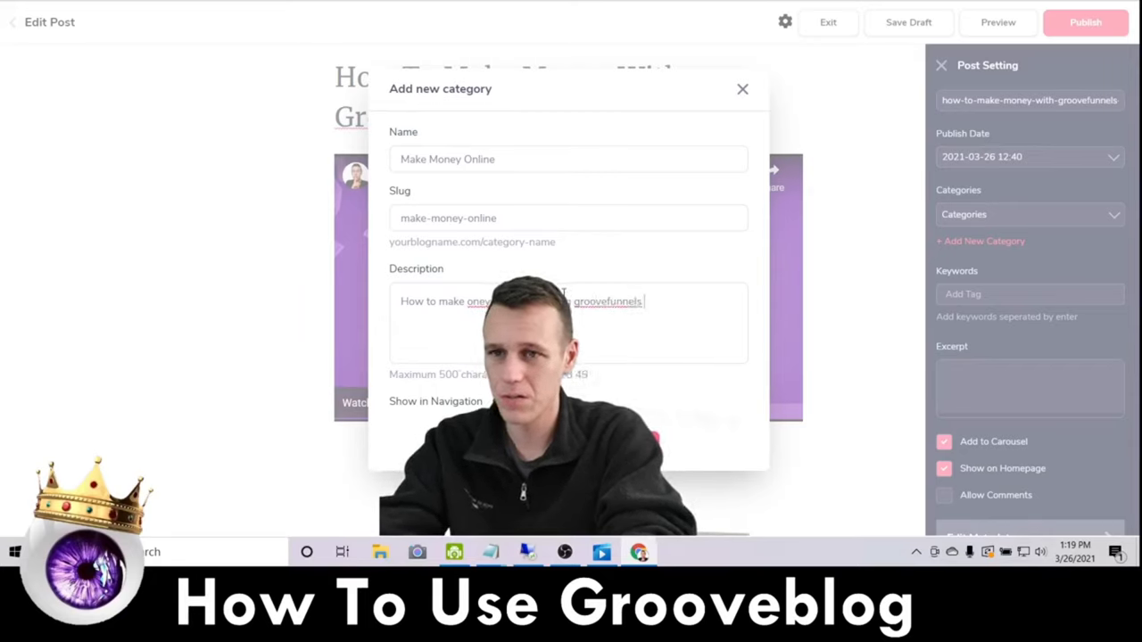
text( affiliate program)
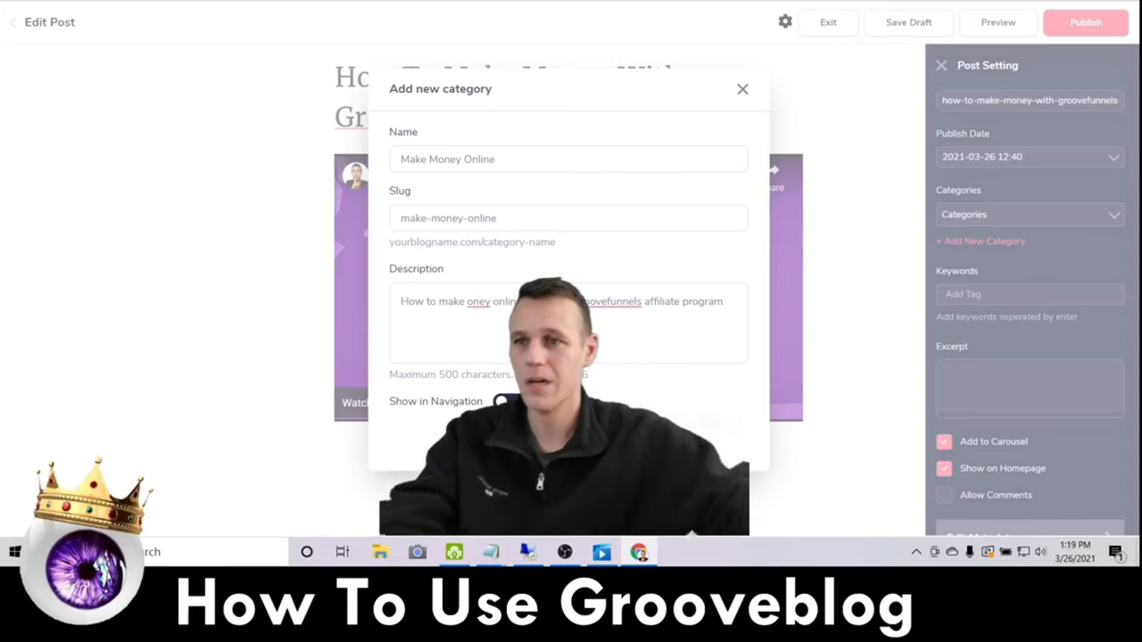
click(510, 402)
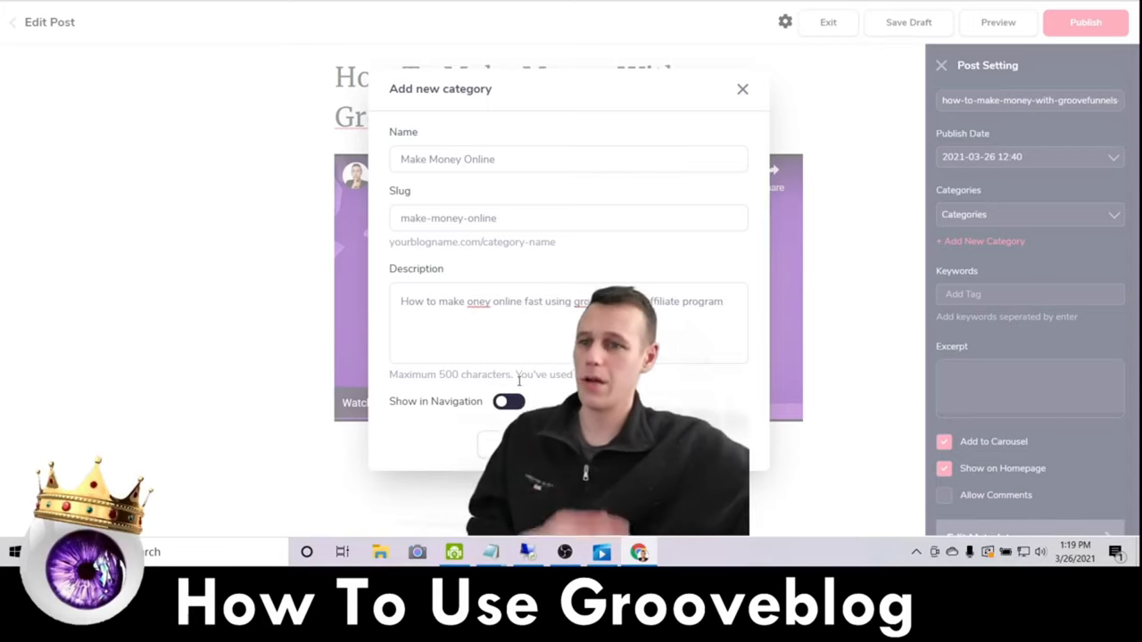
click(511, 403)
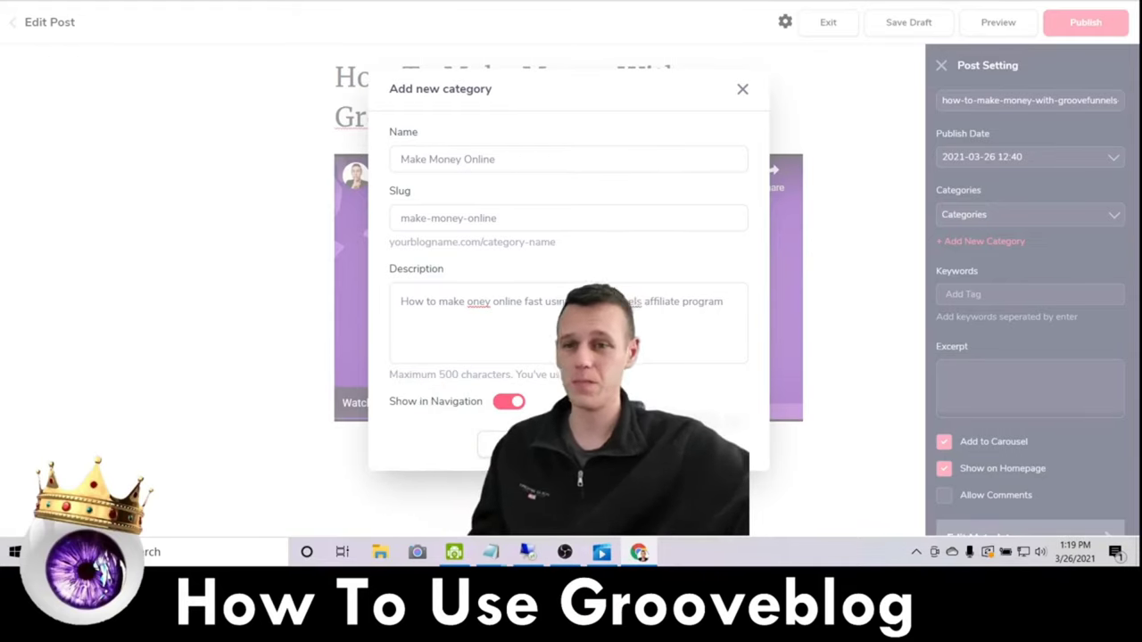
click(811, 268)
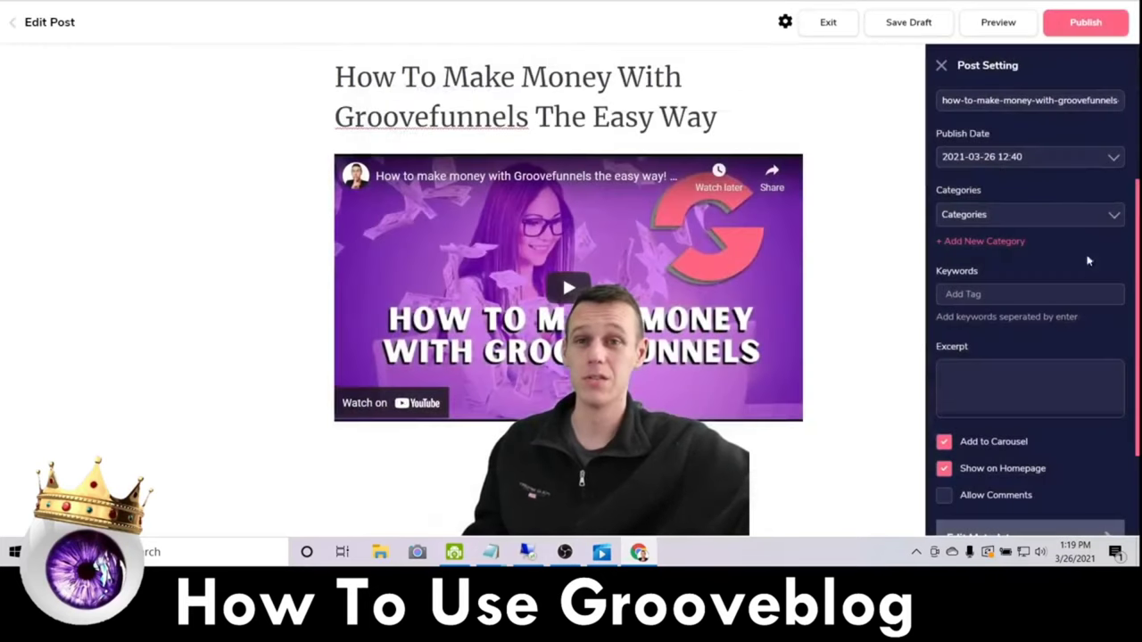
- Assign the Make Money Online category to the post
click(999, 215)
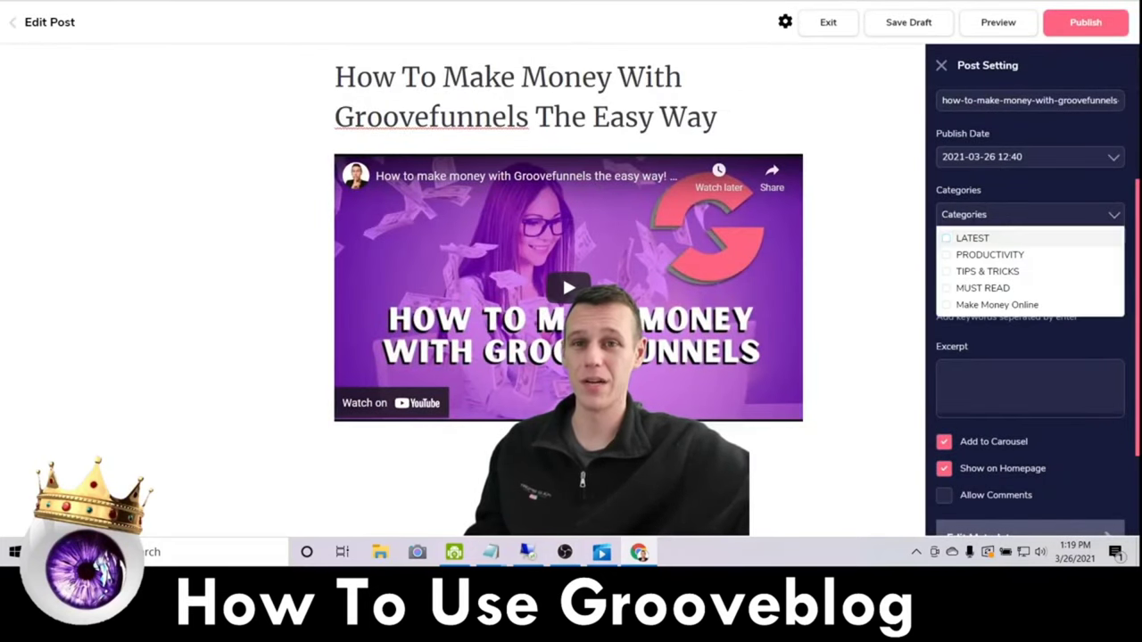
click(974, 305)
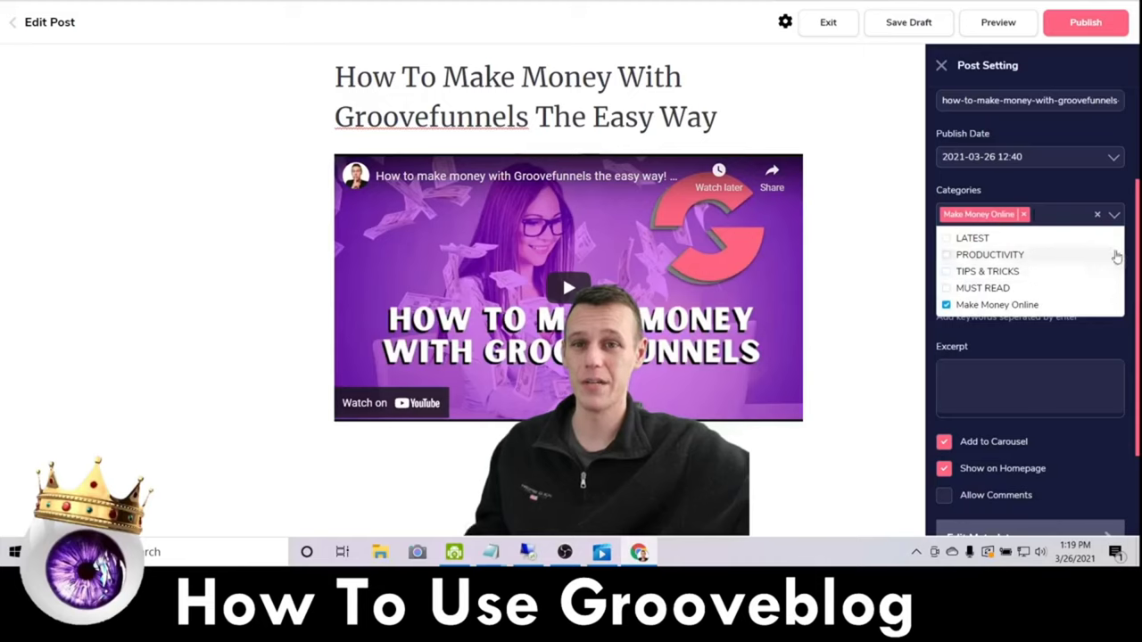
click(1126, 348)
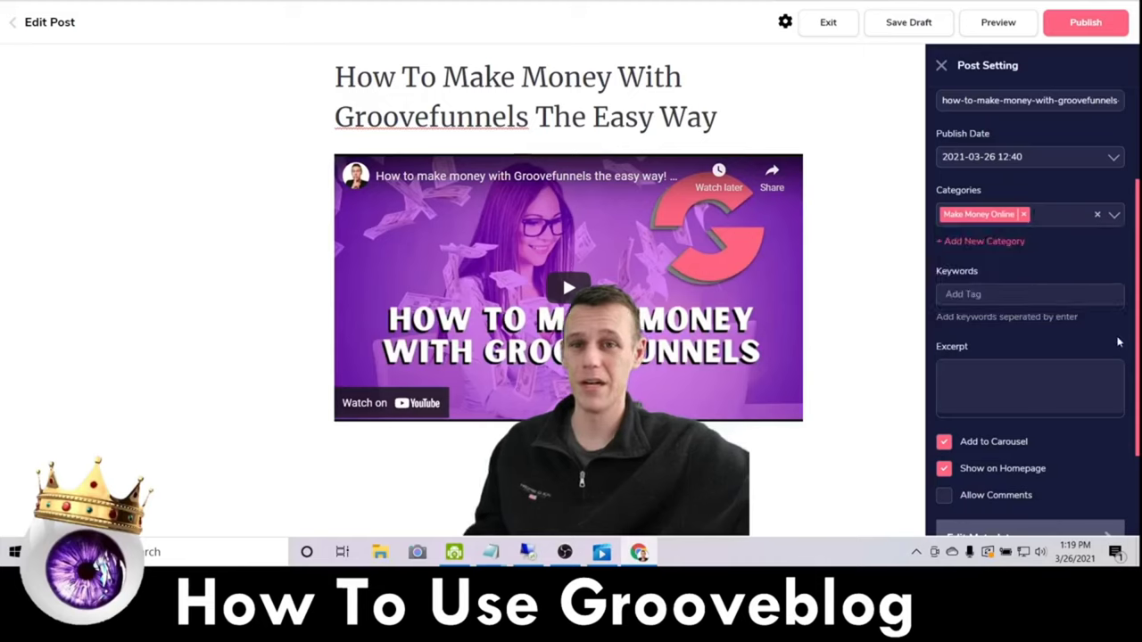
click(1112, 216)
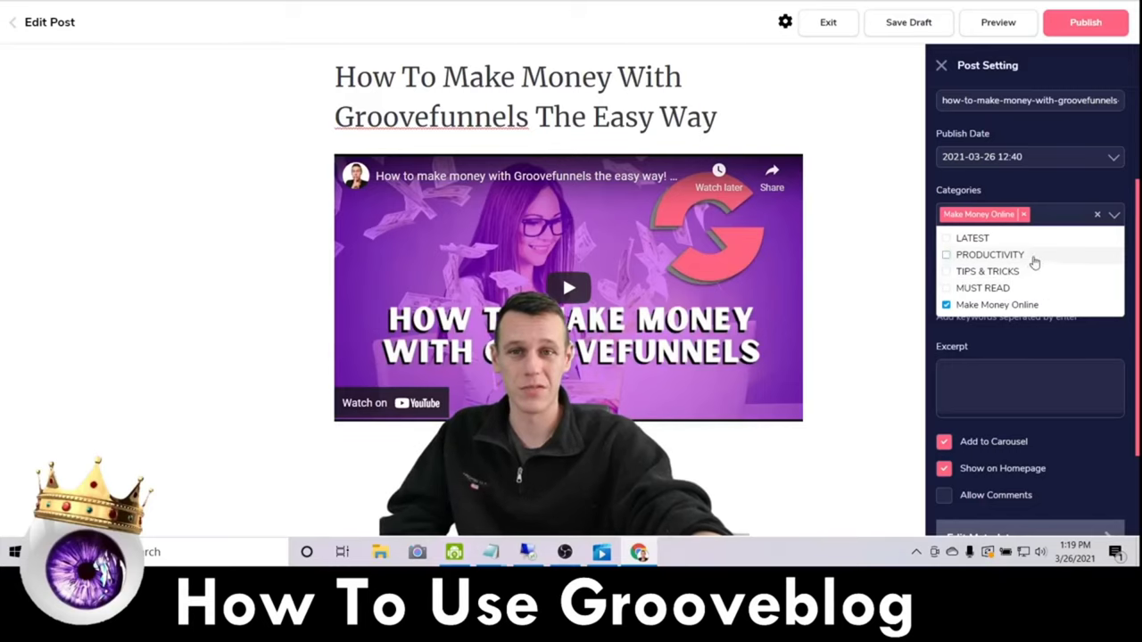
click(1063, 186)
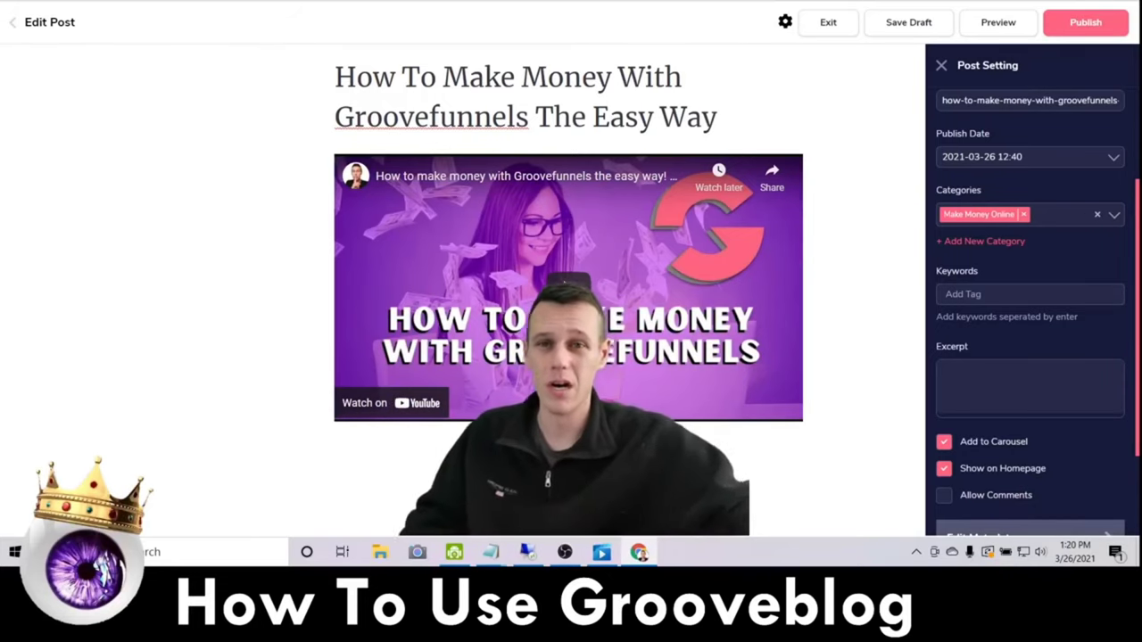
- Add "groovefunnels" as a keyword for the post
click(1010, 292)
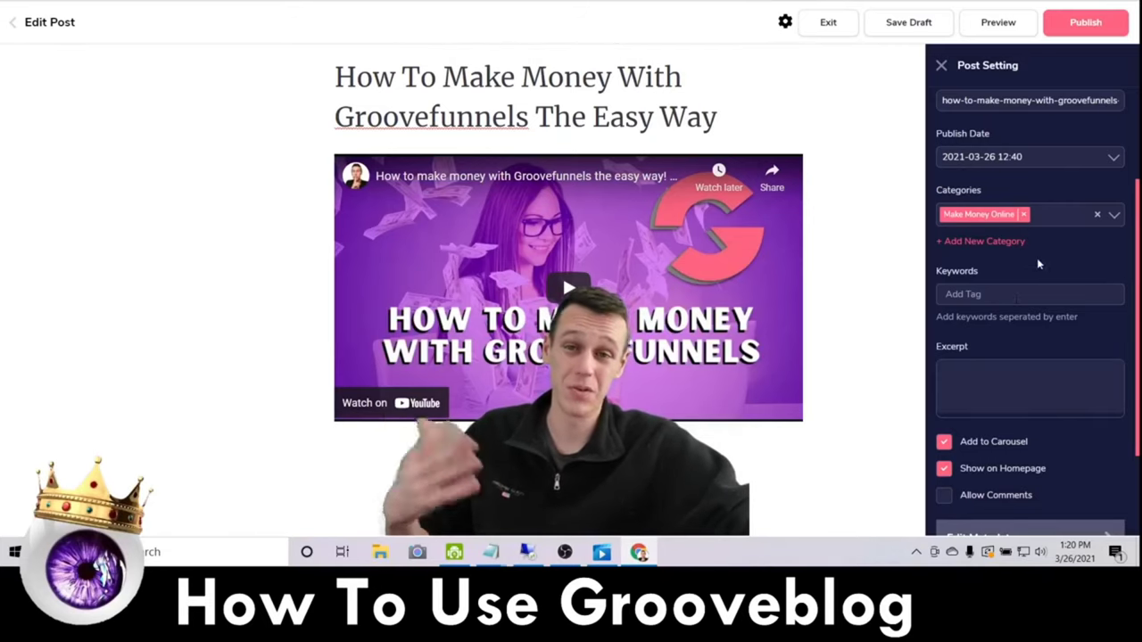
scroll(1026, 258, down, 1)
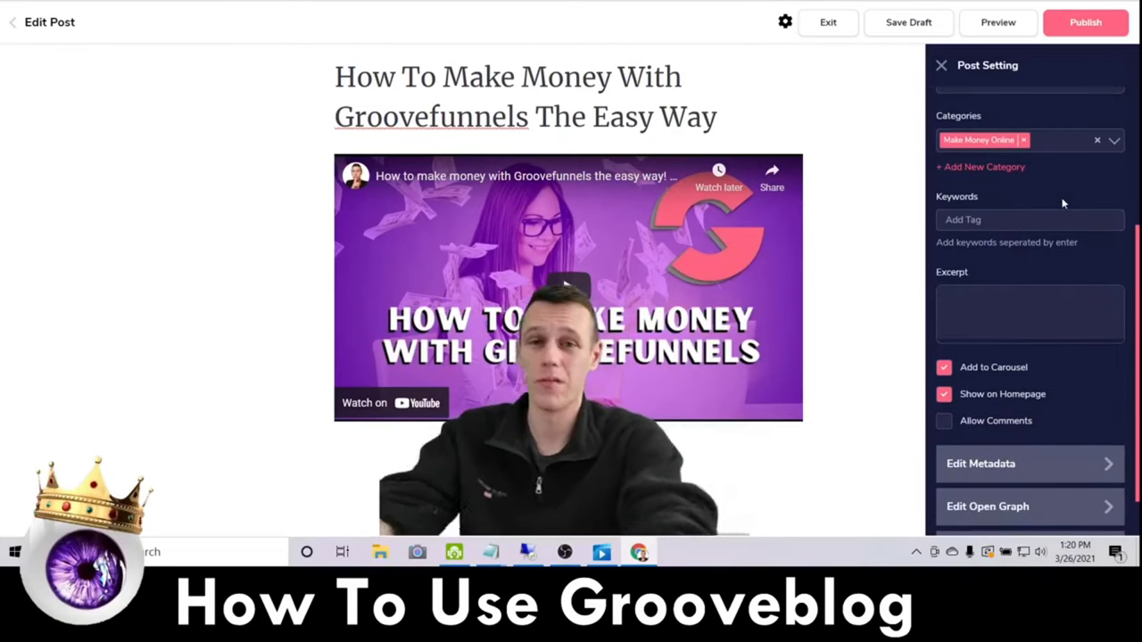
text(groove)
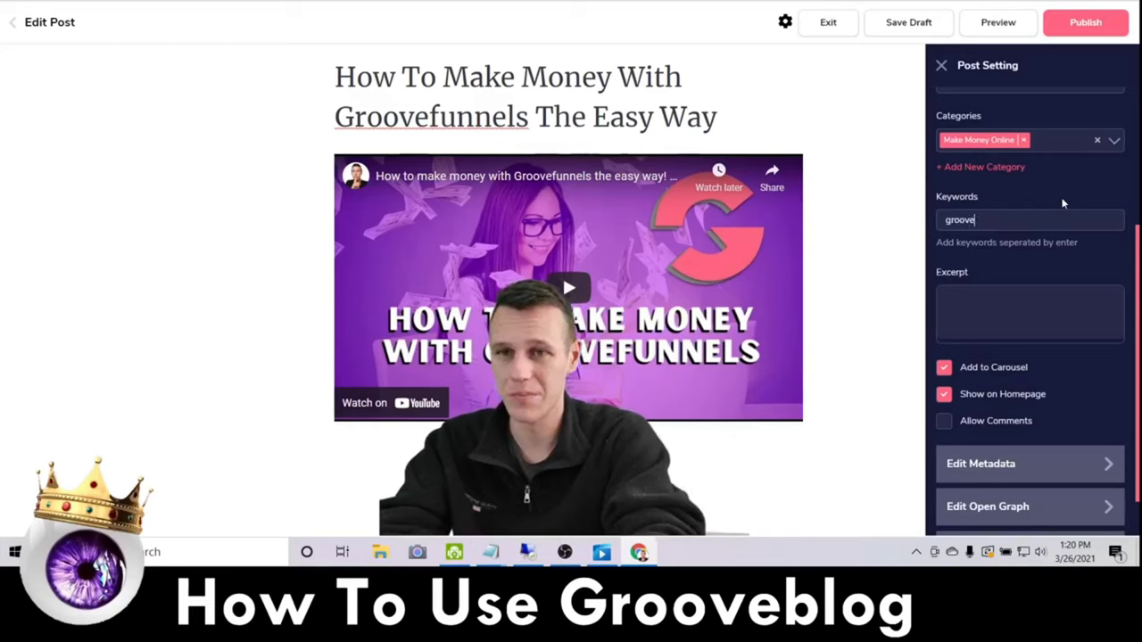
text(funnels)
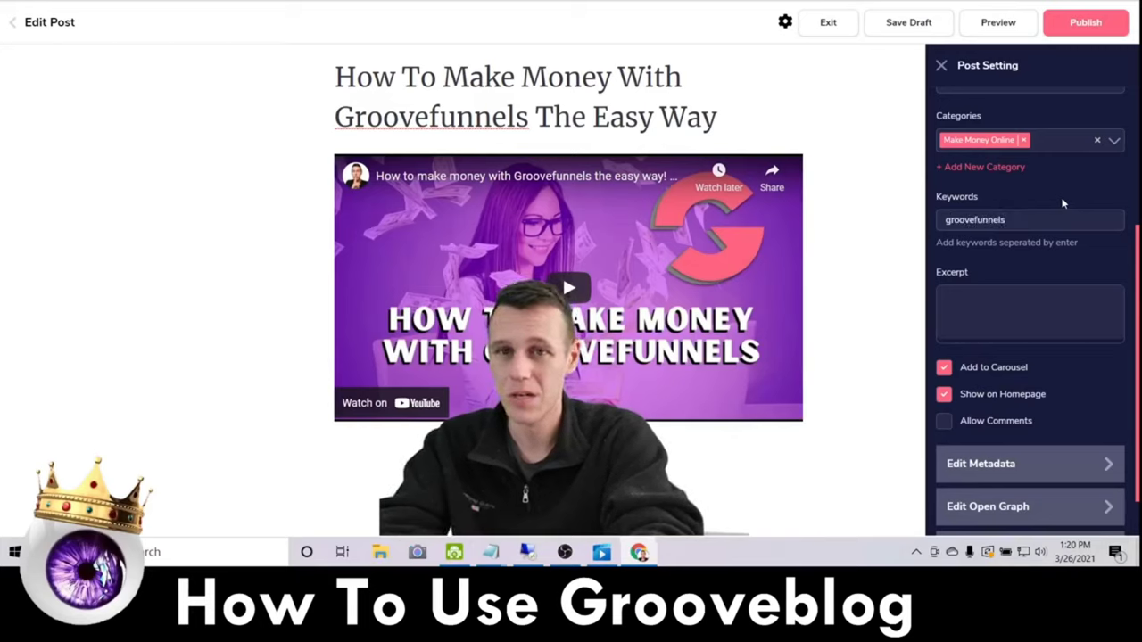
key(Return)
- Add "make money online" as a second keyword for the post
text(make oney online)
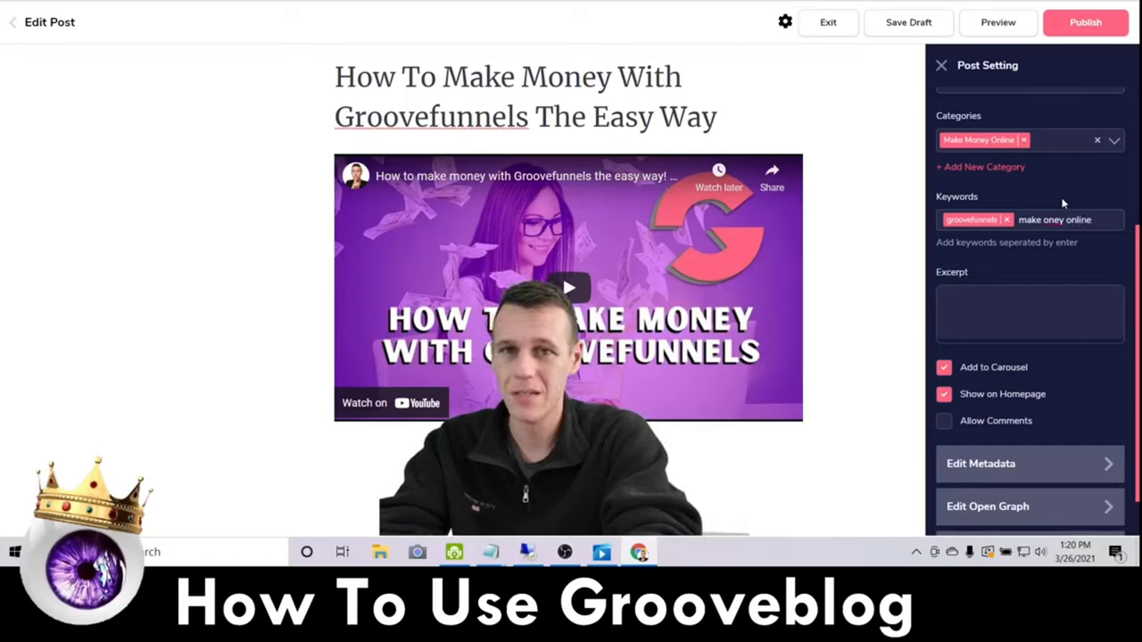
key(BackSpace)
key(BackSpace)
key(BackSpace)
key(BackSpace)
key(BackSpace)
key(BackSpace)
key(BackSpace)
key(BackSpace)
key(BackSpace)
key(BackSpace)
key(BackSpace)
text(make m)
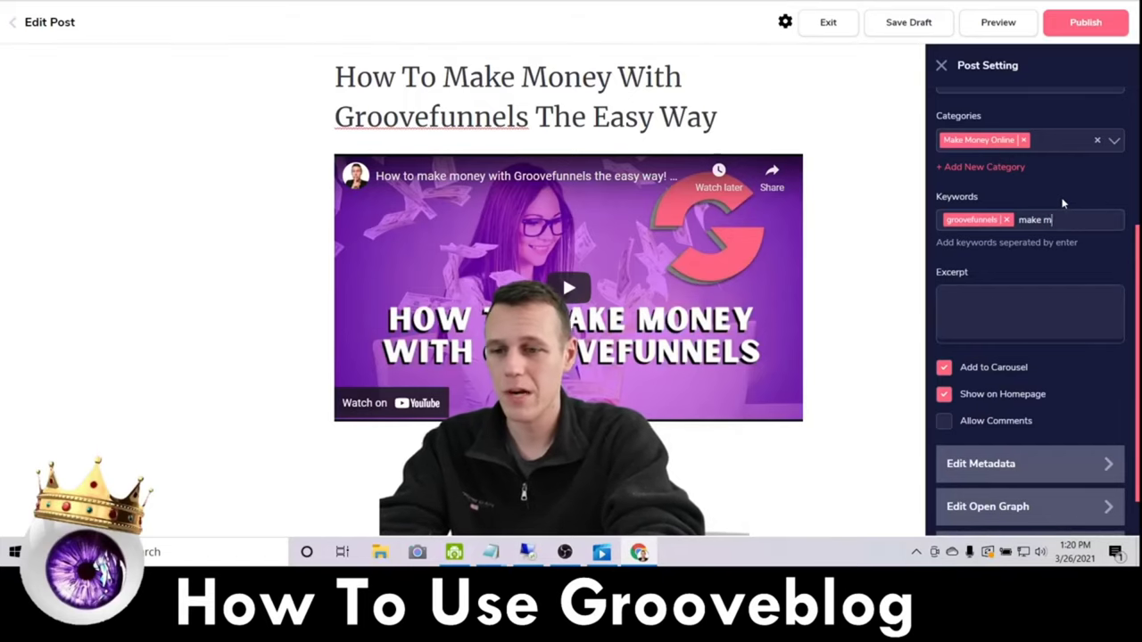
text(oney on)
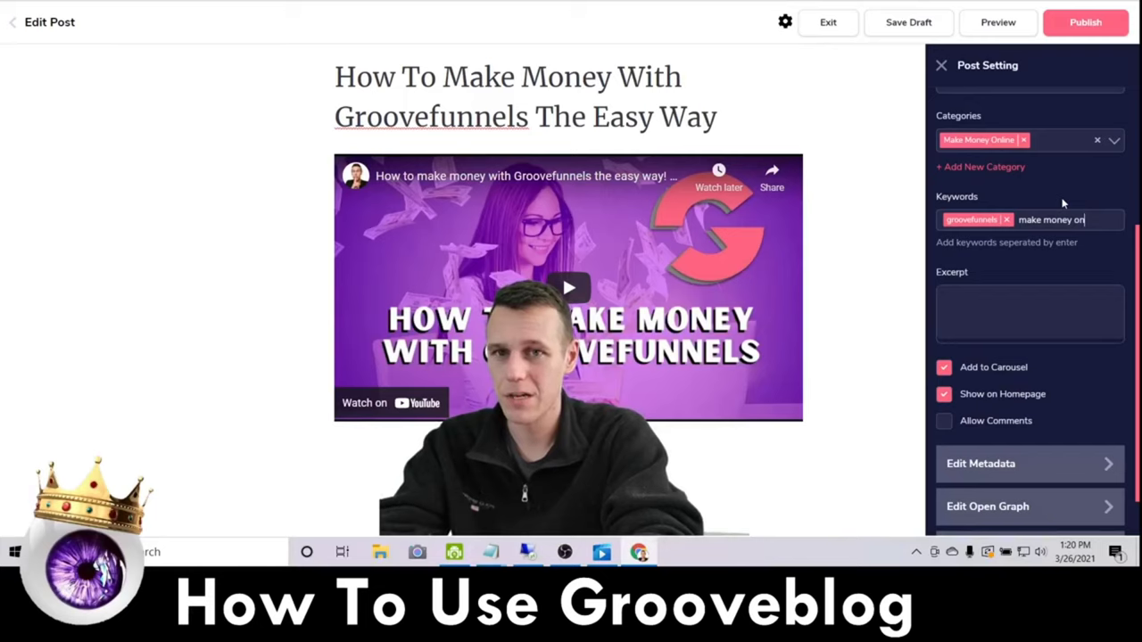
text(line,)
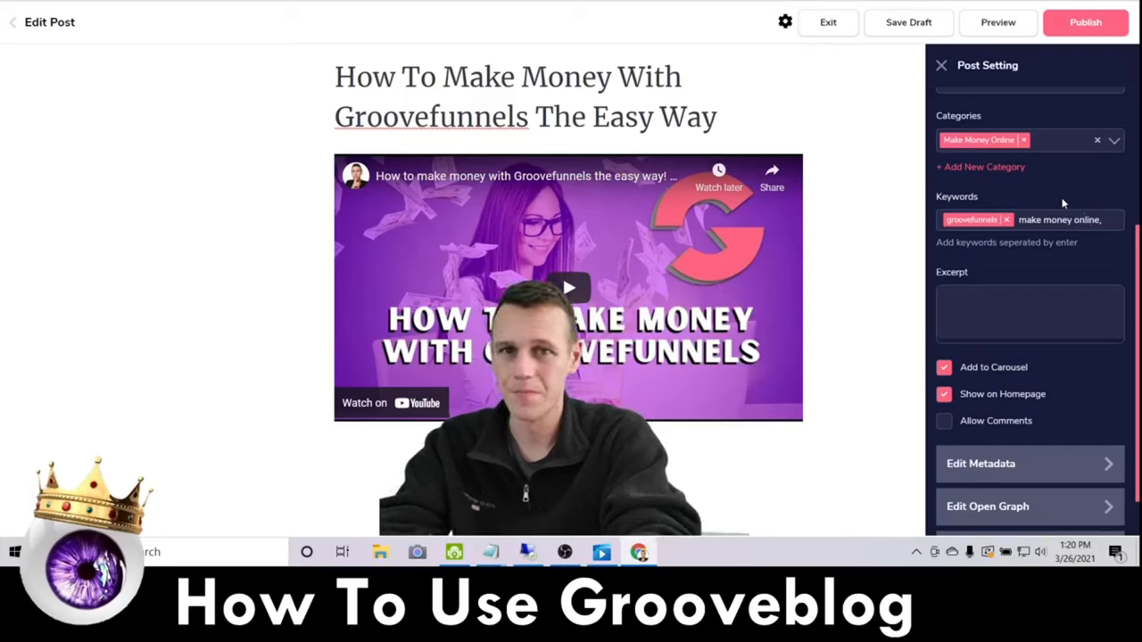
key(Return)
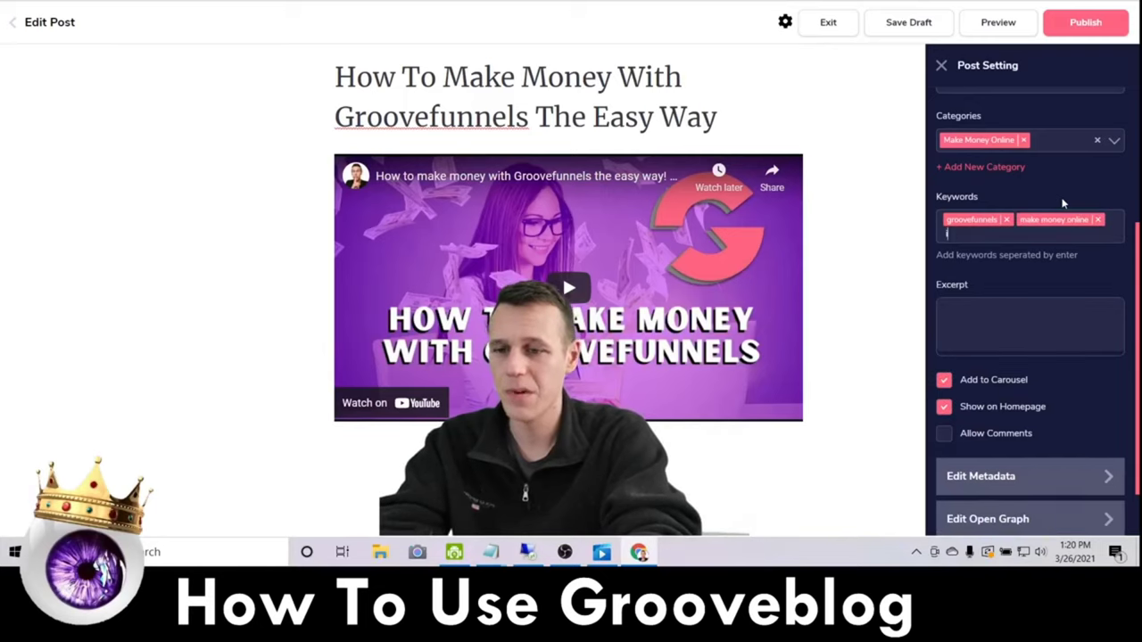
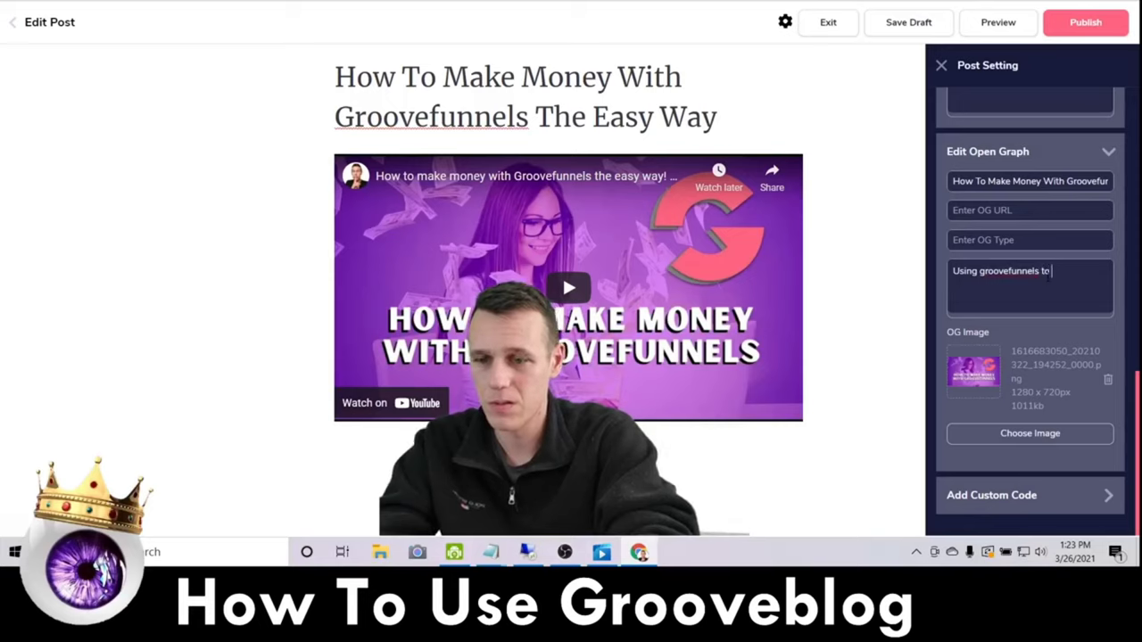
- Complete the Open Graph description as "Using groovefunnels to make money fast online." and save the post as a draft
text(fast online.)
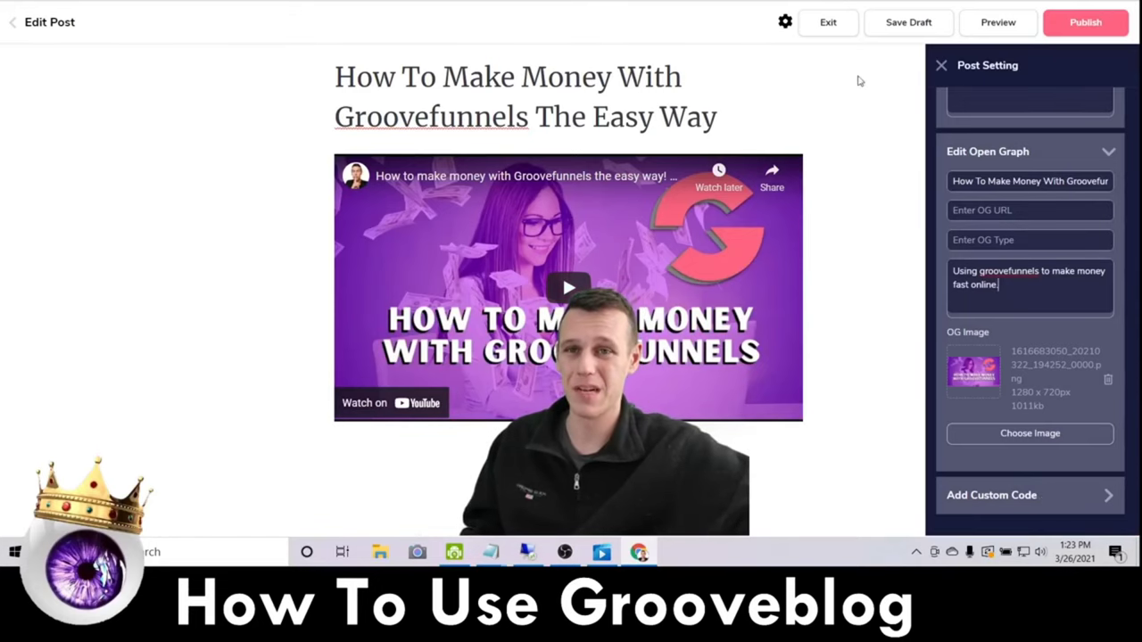
click(901, 23)
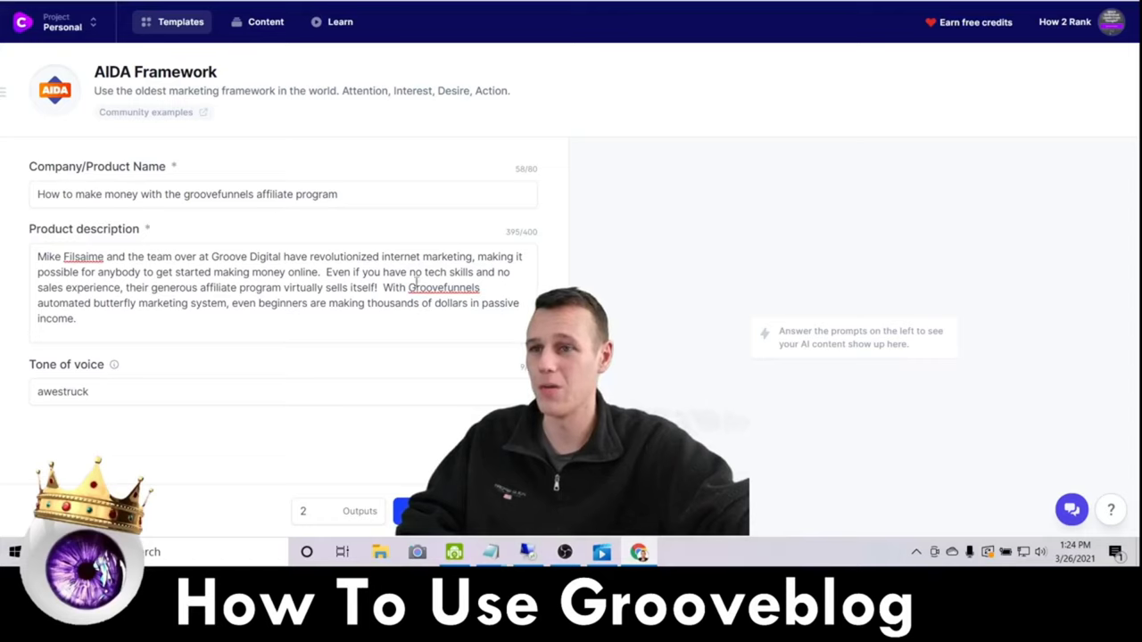
- Check the product name, product description and tone of voice in the AIDA Framework template, and generate two outputs
drag(340, 333, 325, 85)
click(568, 99)
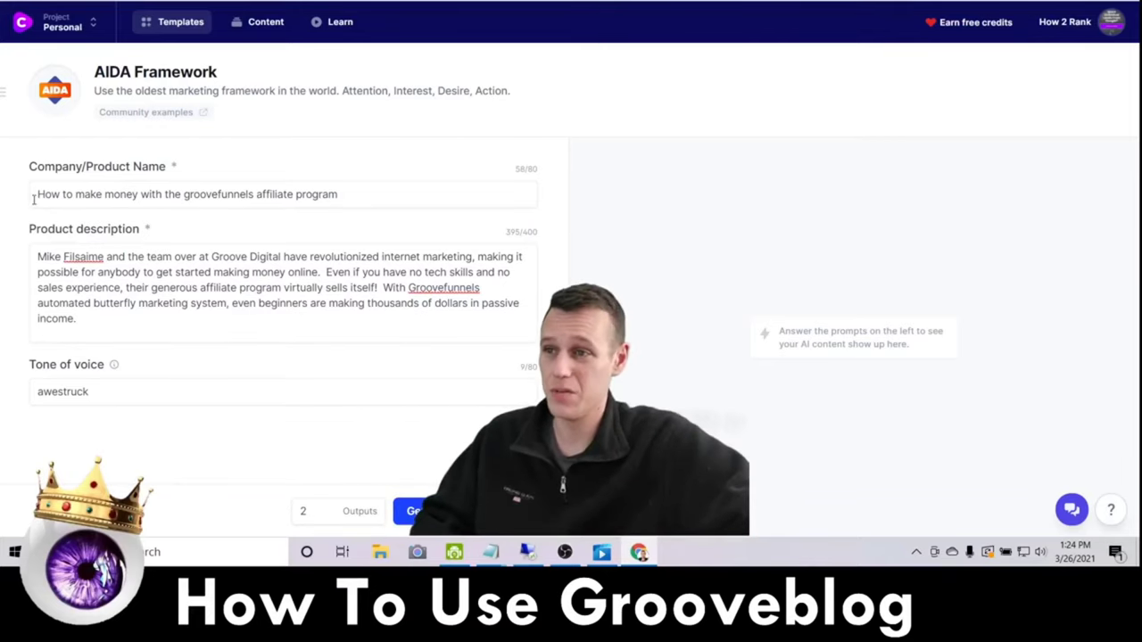
drag(33, 200, 383, 193)
click(385, 196)
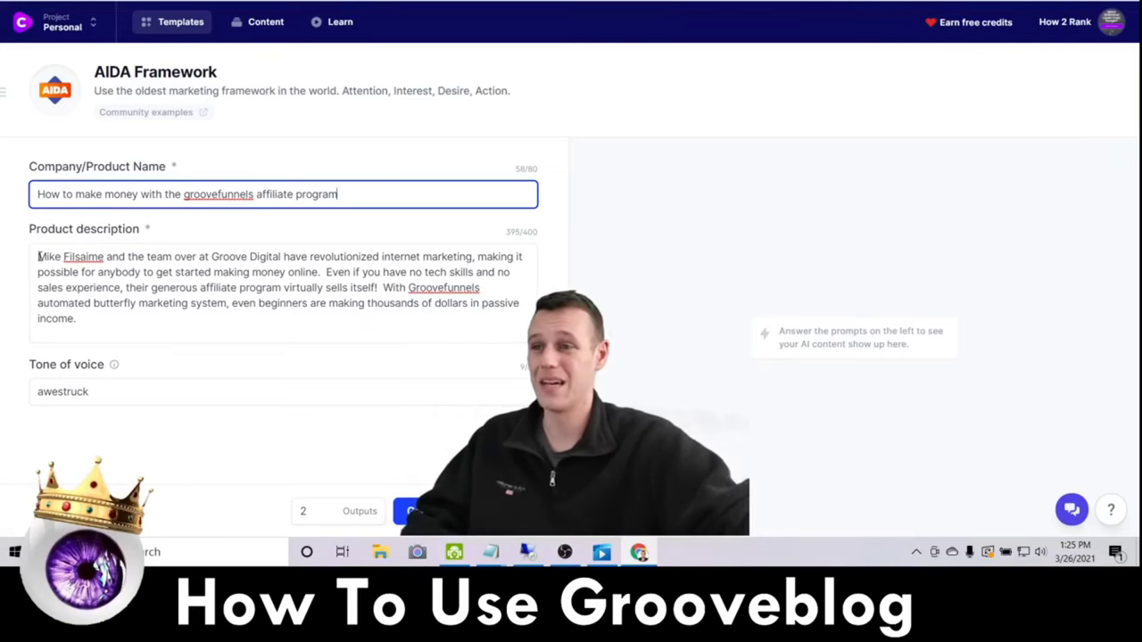
drag(39, 257, 242, 320)
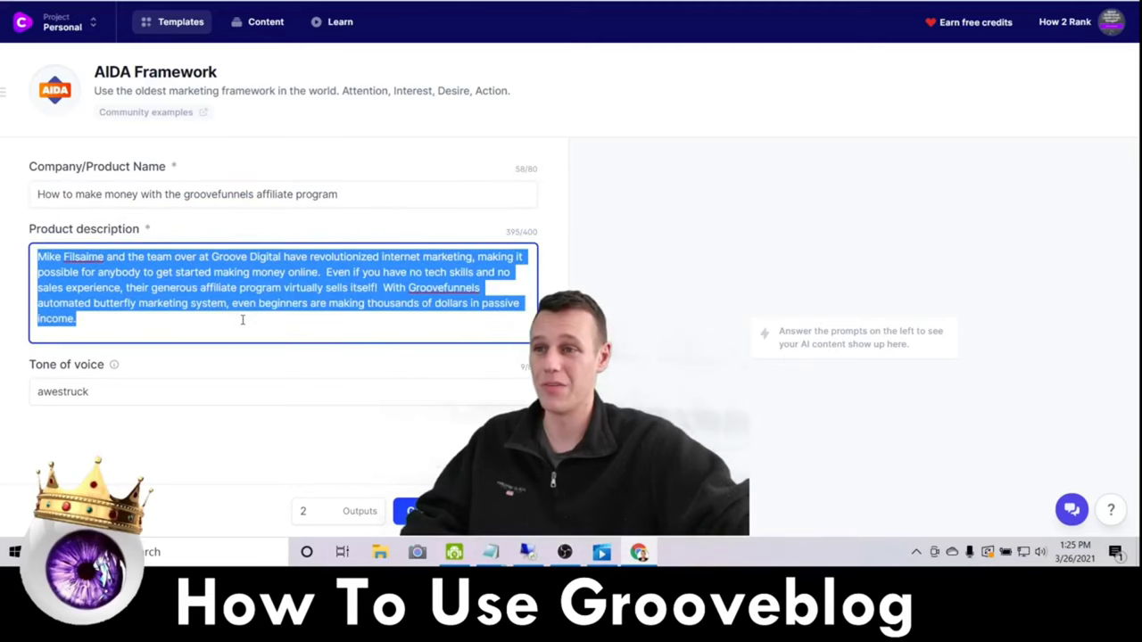
click(179, 233)
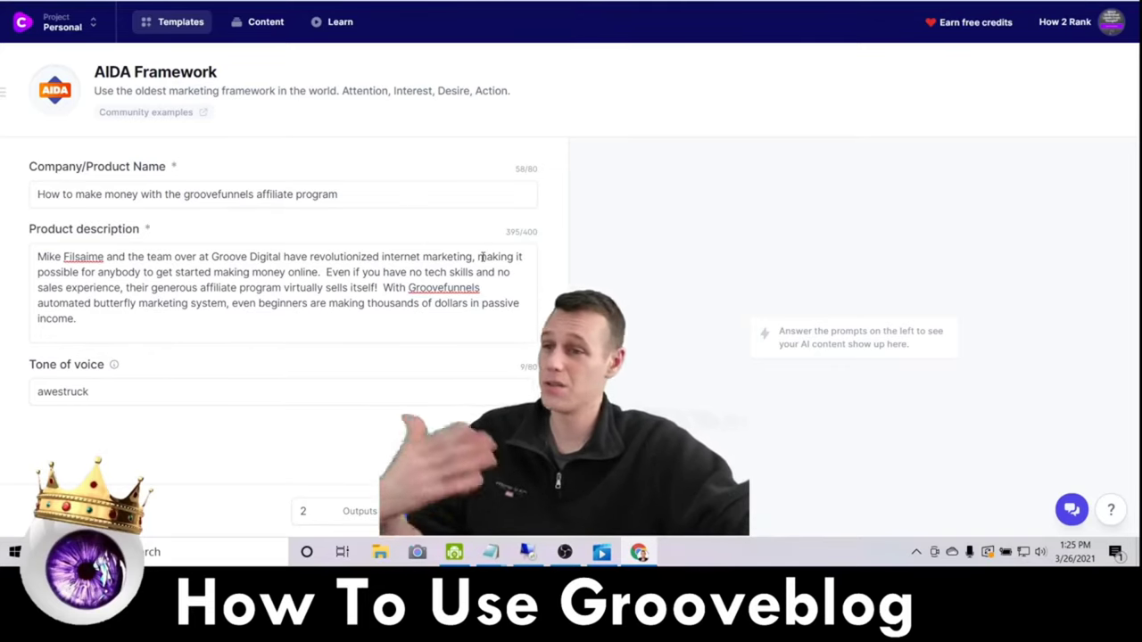
click(150, 395)
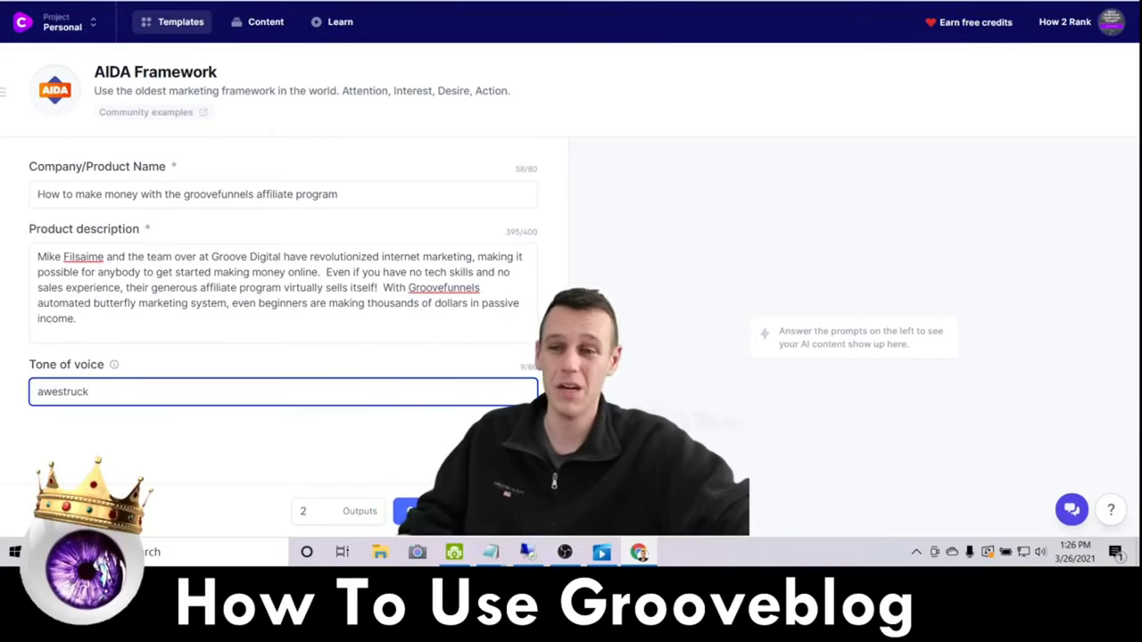
key(Return)
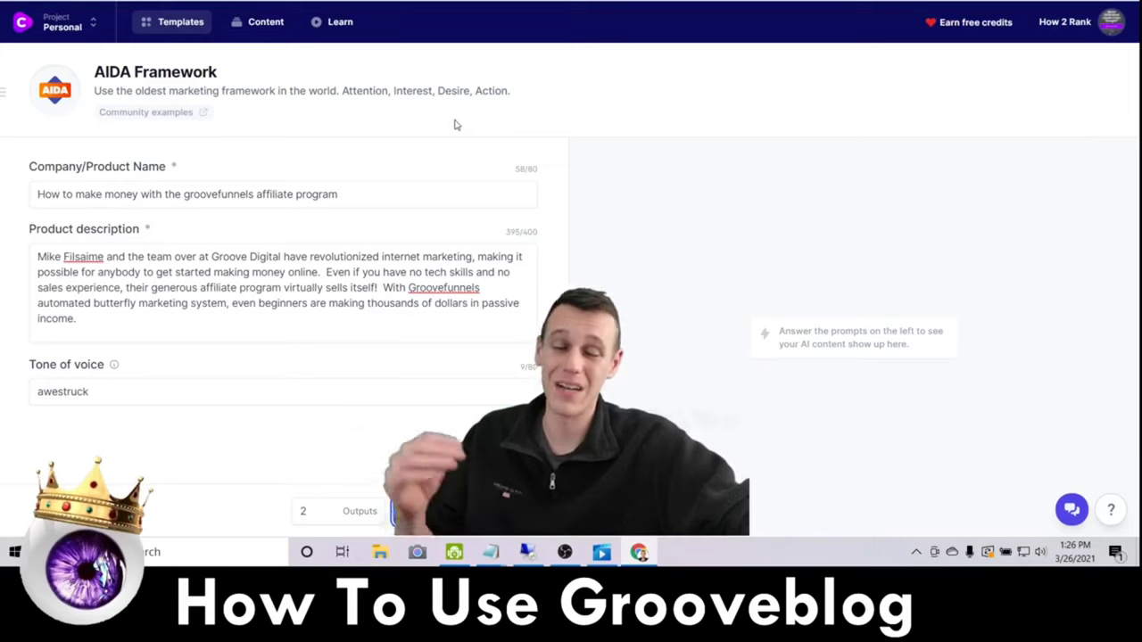
key(Return)
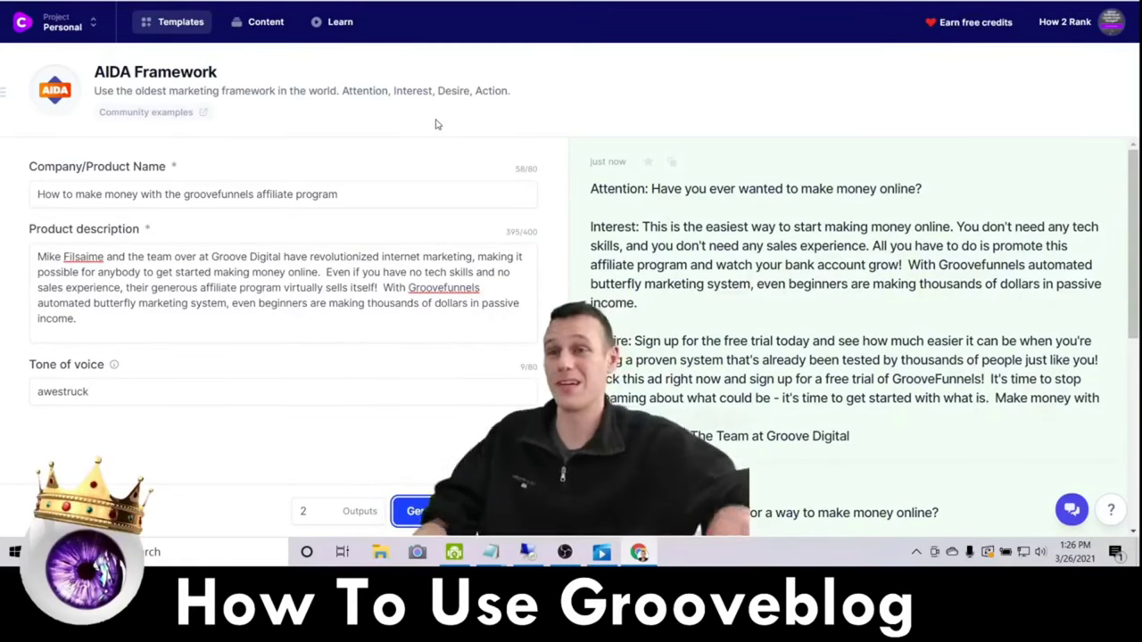
- Read through both generated AIDA outputs, comparing their attention, interest, desire and action sections
scroll(647, 156, down, 1)
scroll(647, 178, up, 1)
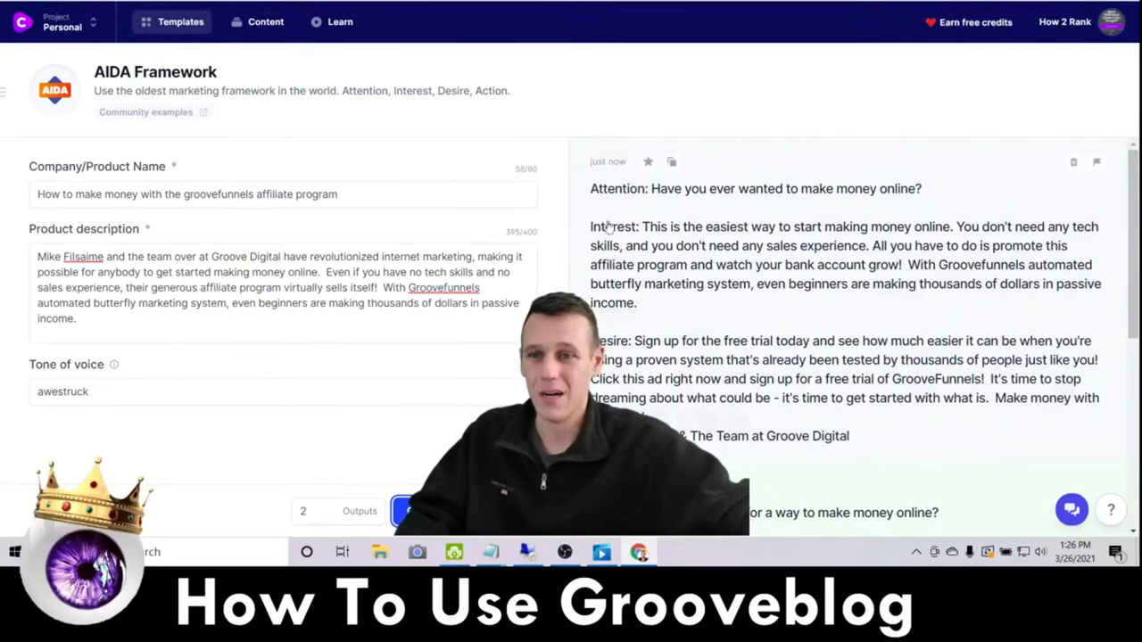
scroll(647, 327, down, 1)
scroll(683, 339, up, 1)
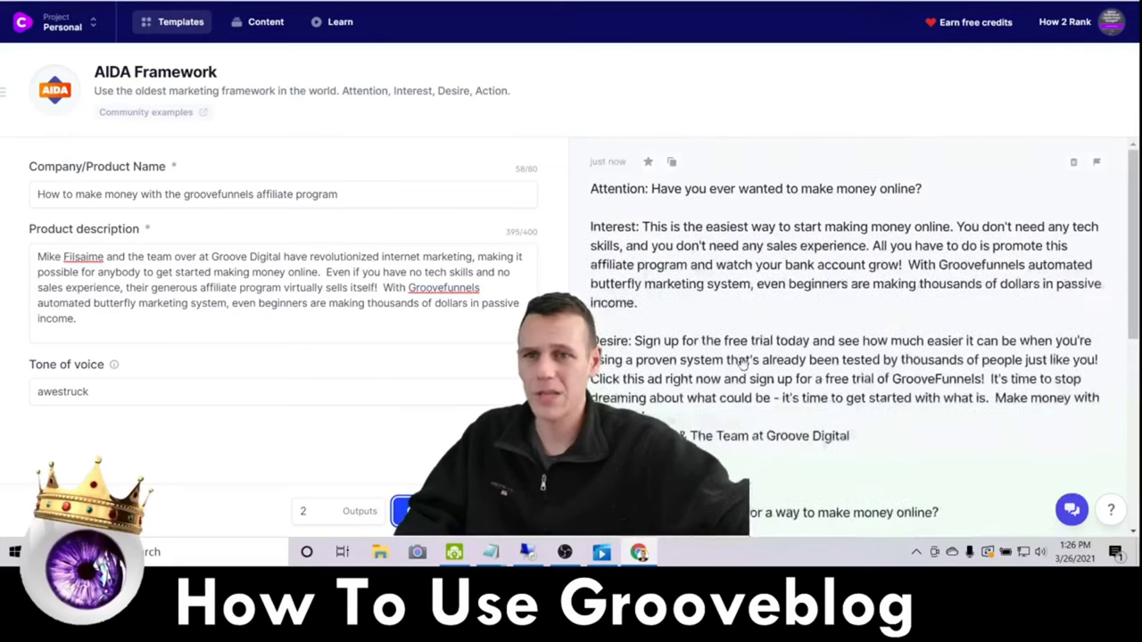
scroll(657, 402, down, 5)
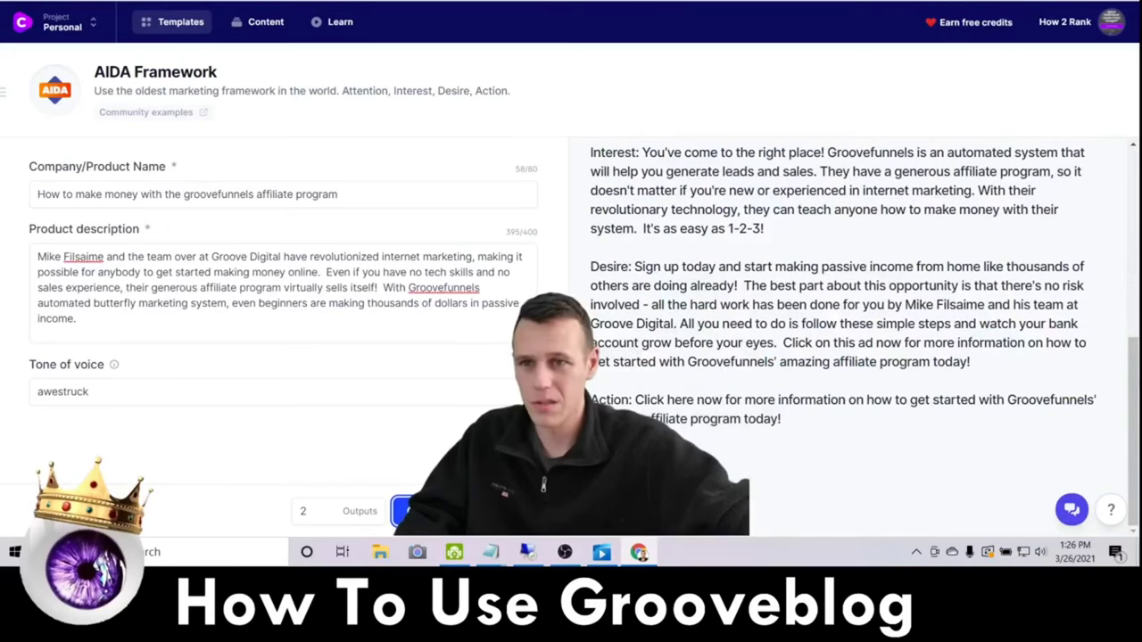
scroll(700, 410, up, 6)
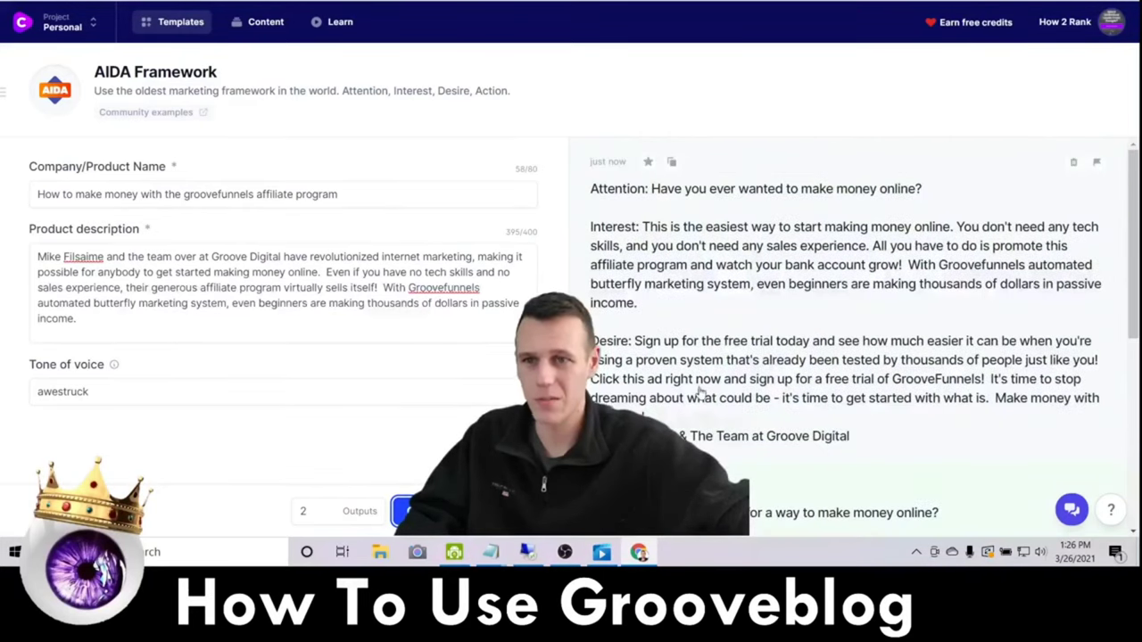
scroll(828, 306, down, 1)
scroll(823, 305, up, 1)
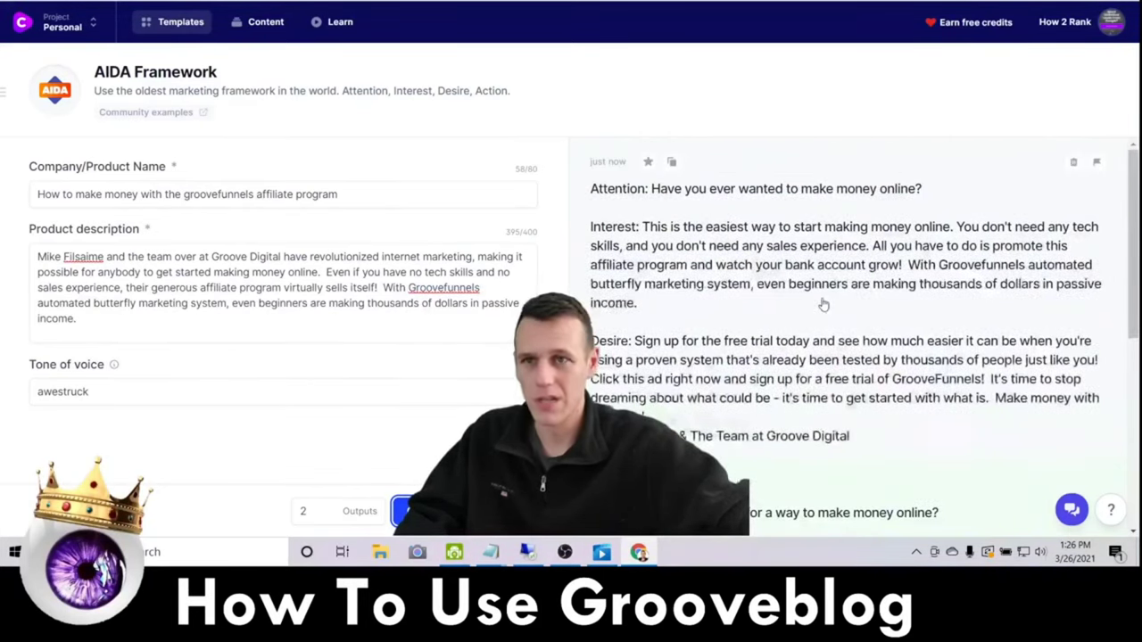
scroll(824, 305, down, 3)
scroll(823, 305, down, 5)
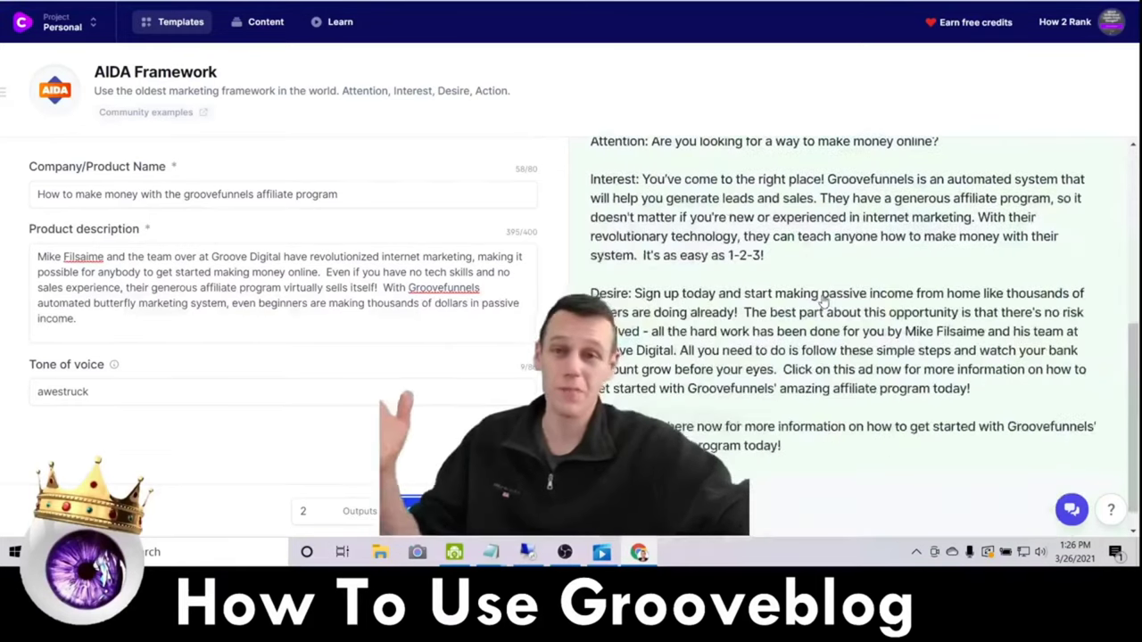
- Reread both generated AIDA results to judge which one suits the blog post
scroll(823, 303, up, 2)
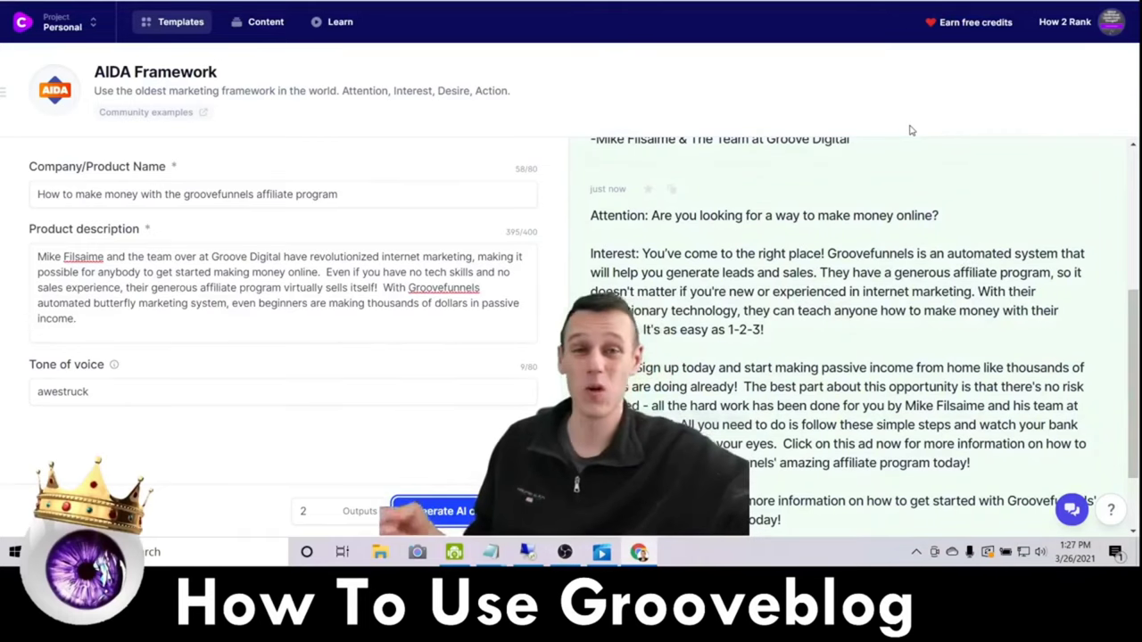
scroll(902, 150, down, 1)
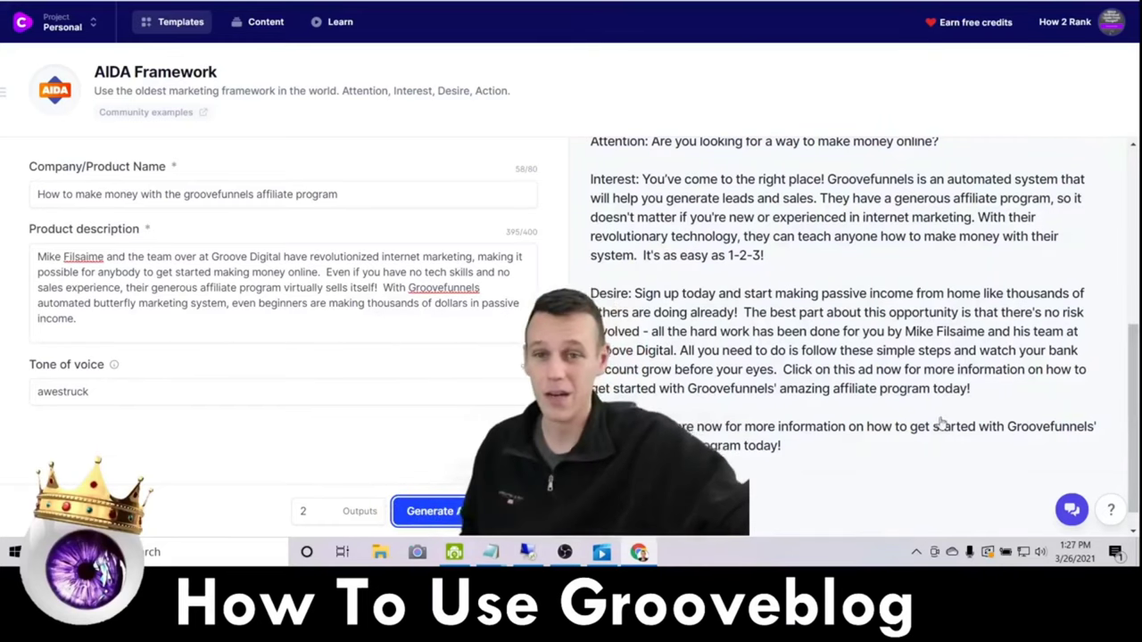
scroll(943, 422, up, 4)
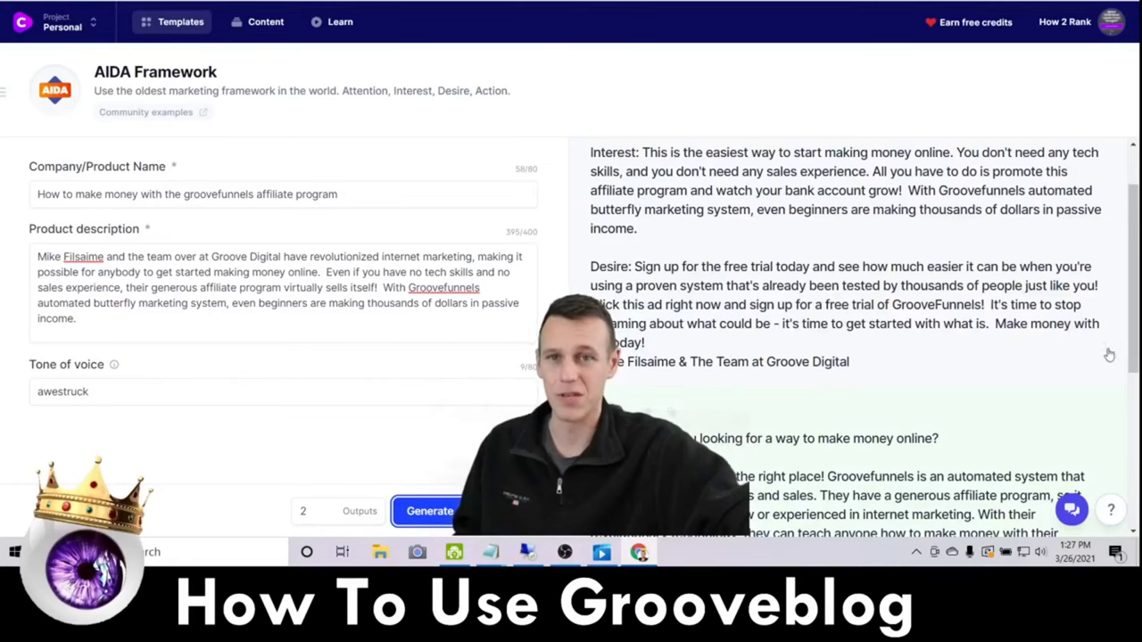
scroll(1059, 378, up, 1)
scroll(1004, 389, down, 3)
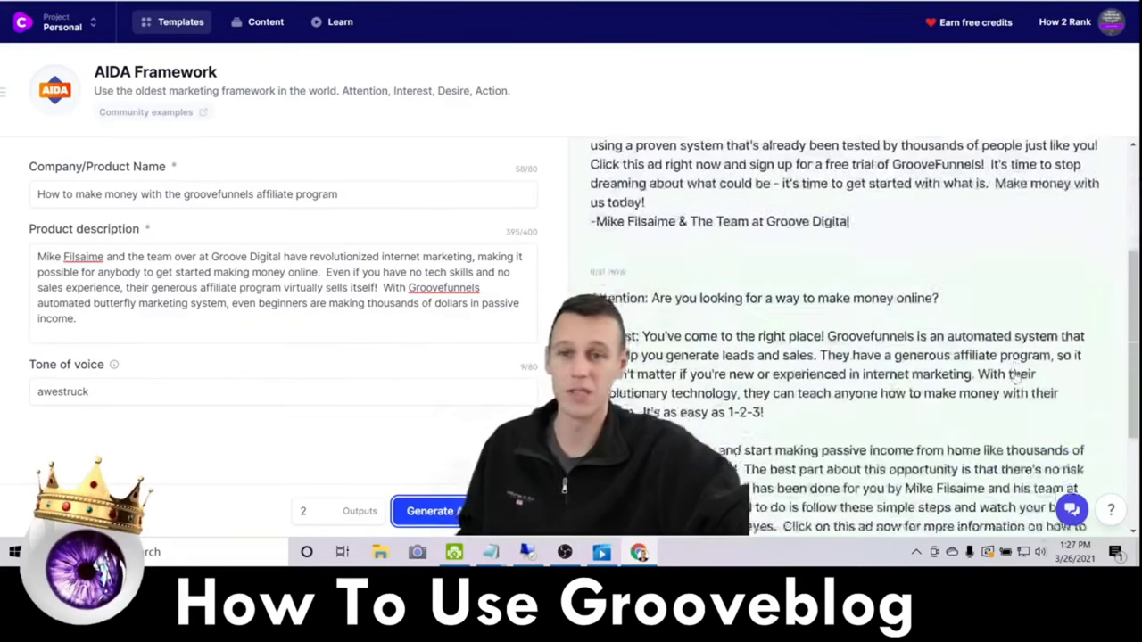
scroll(1008, 384, up, 1)
scroll(1014, 376, down, 2)
scroll(1008, 377, down, 1)
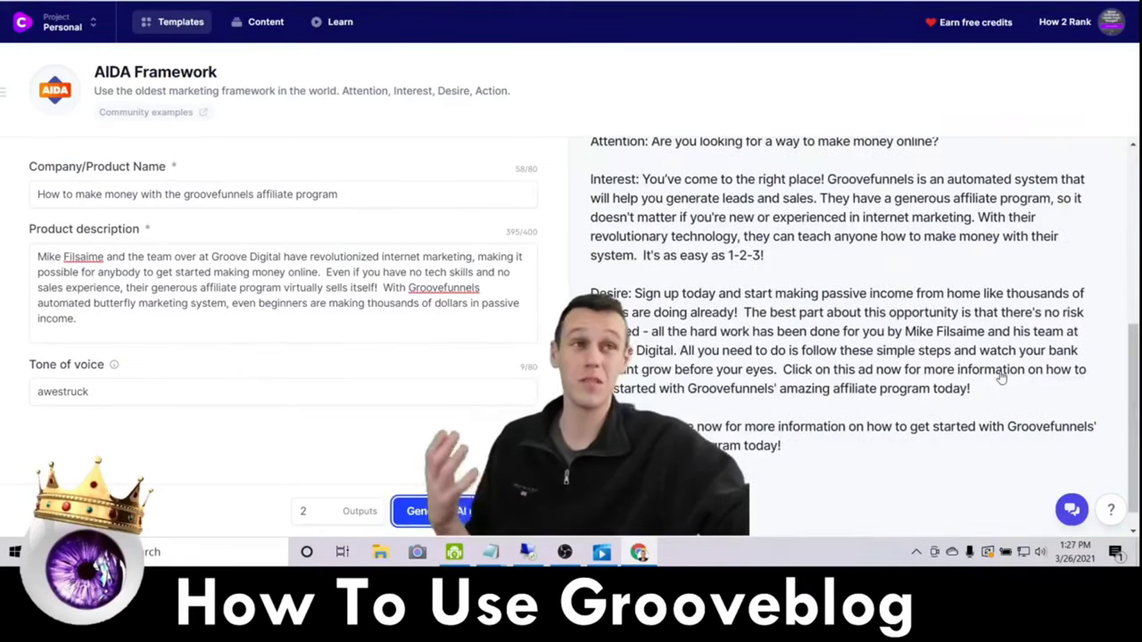
scroll(1039, 404, up, 2)
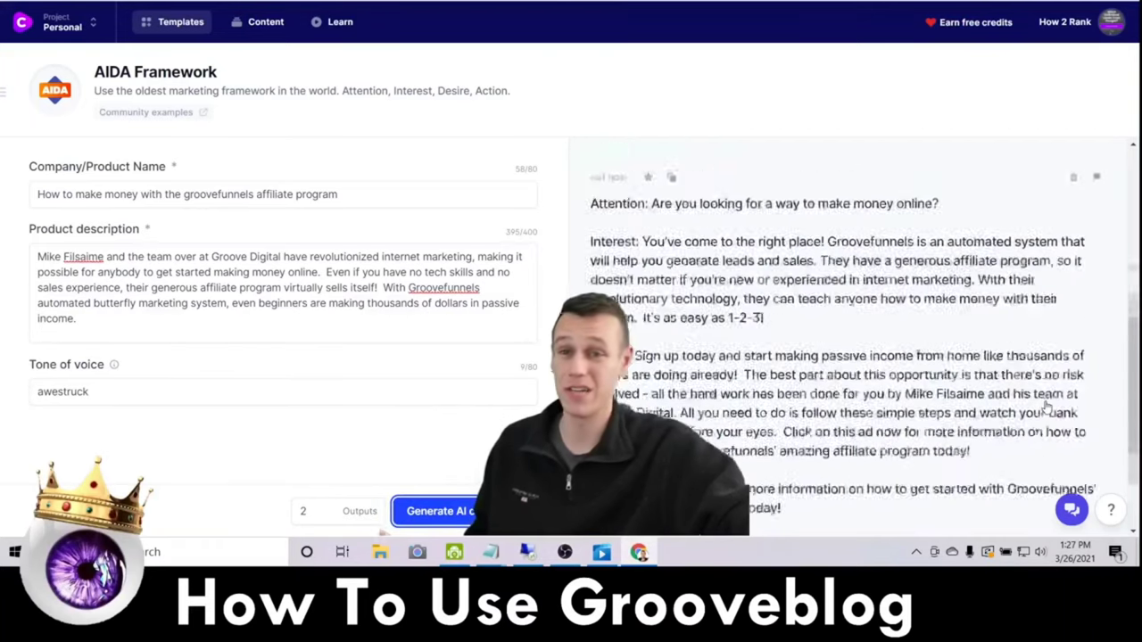
scroll(848, 357, down, 1)
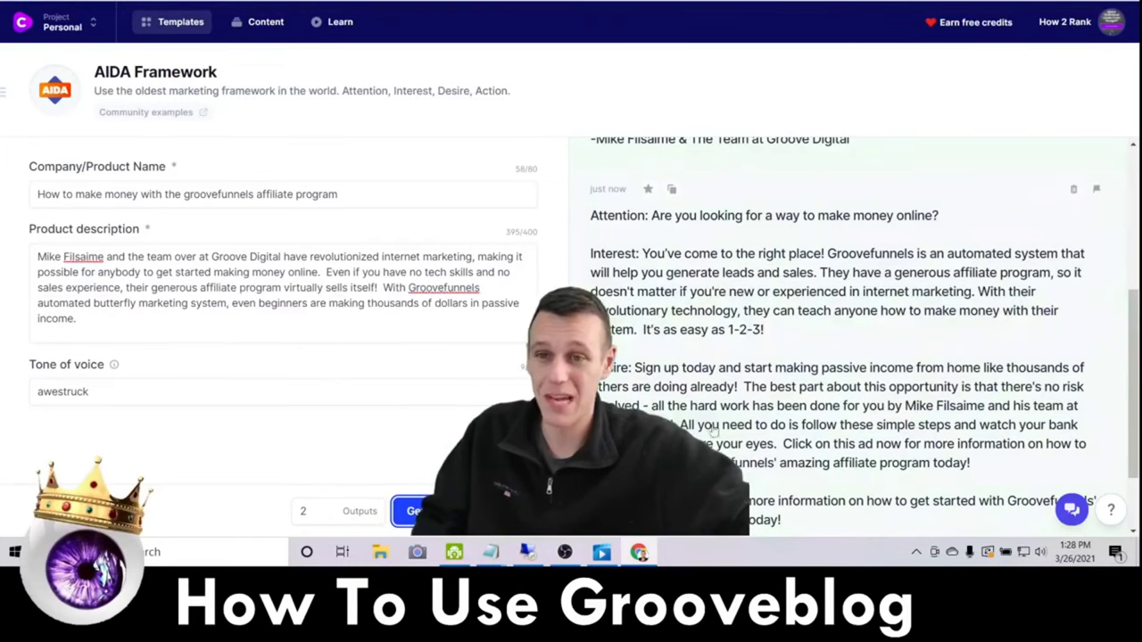
scroll(890, 203, up, 3)
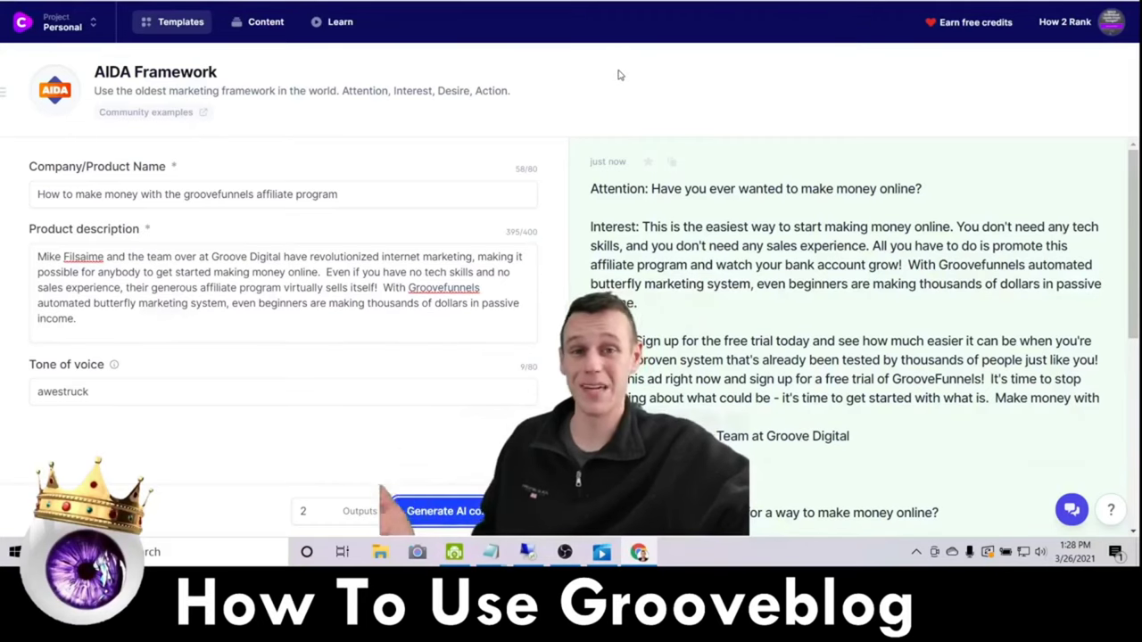
scroll(803, 268, down, 3)
scroll(802, 268, up, 3)
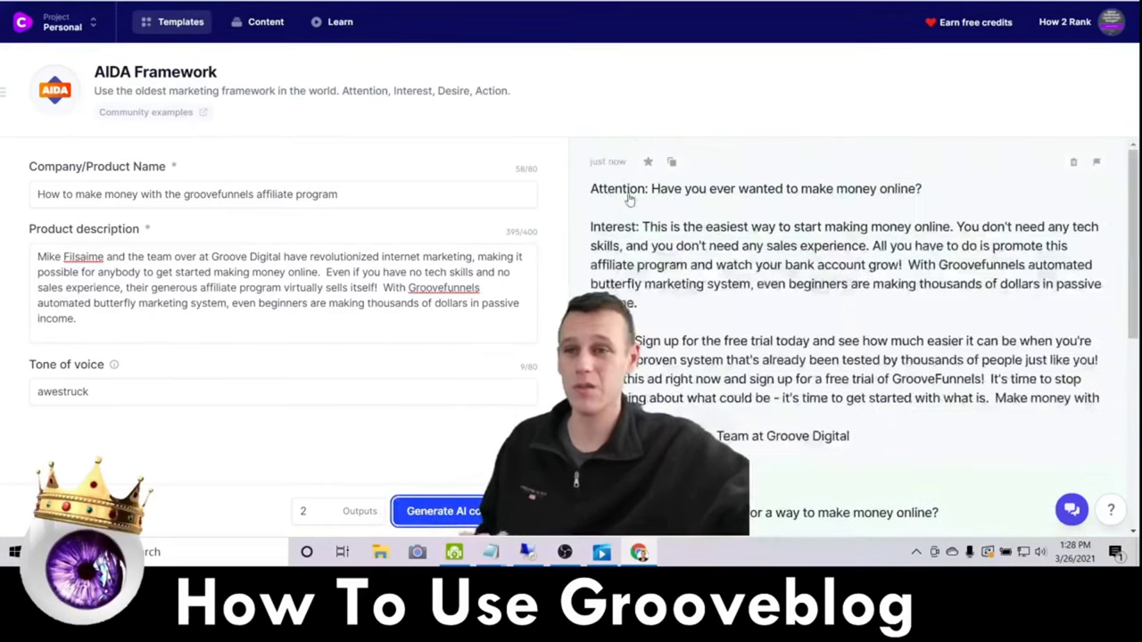
scroll(825, 312, down, 3)
scroll(825, 313, down, 2)
scroll(629, 298, up, 2)
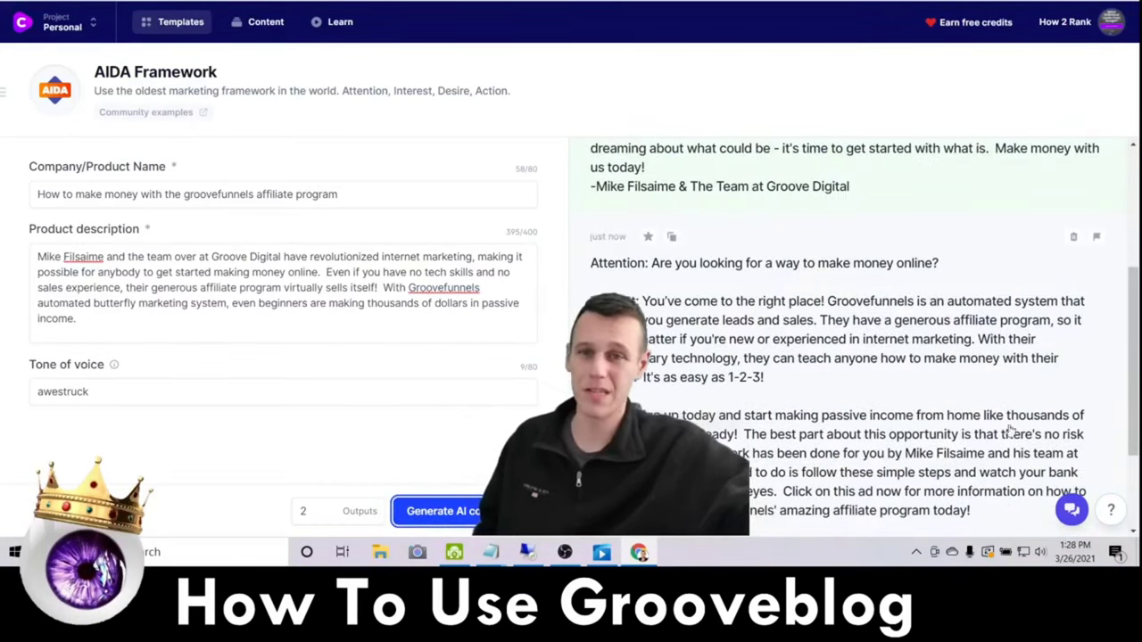
scroll(1011, 432, down, 1)
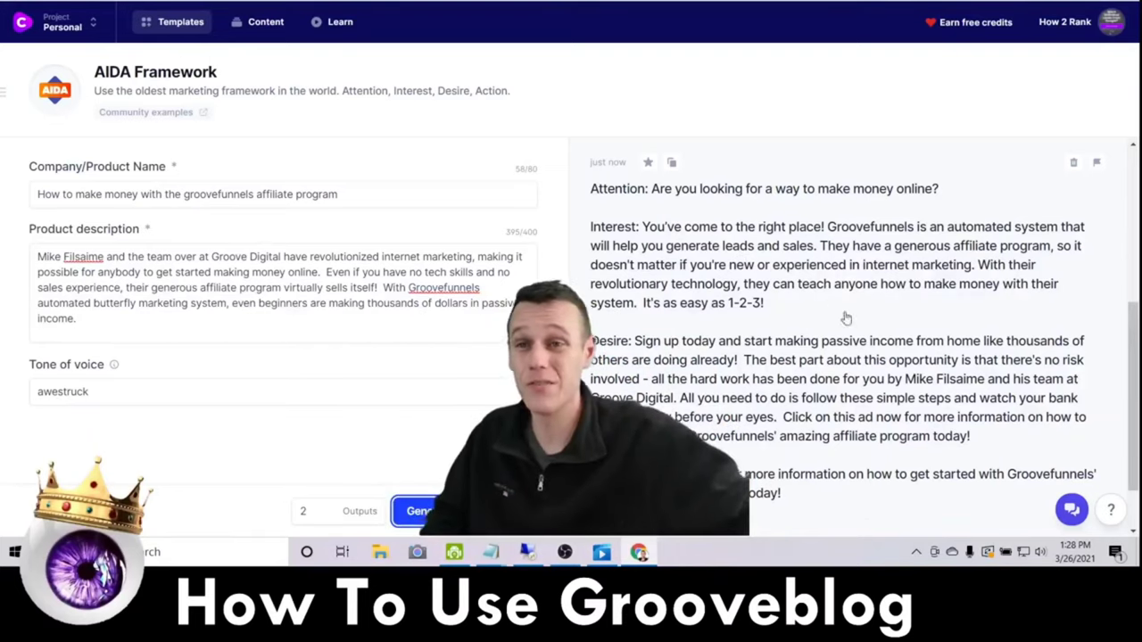
- Open the AIDA output beginning "Are you looking for a way to make money online?" and copy its full text
click(606, 190)
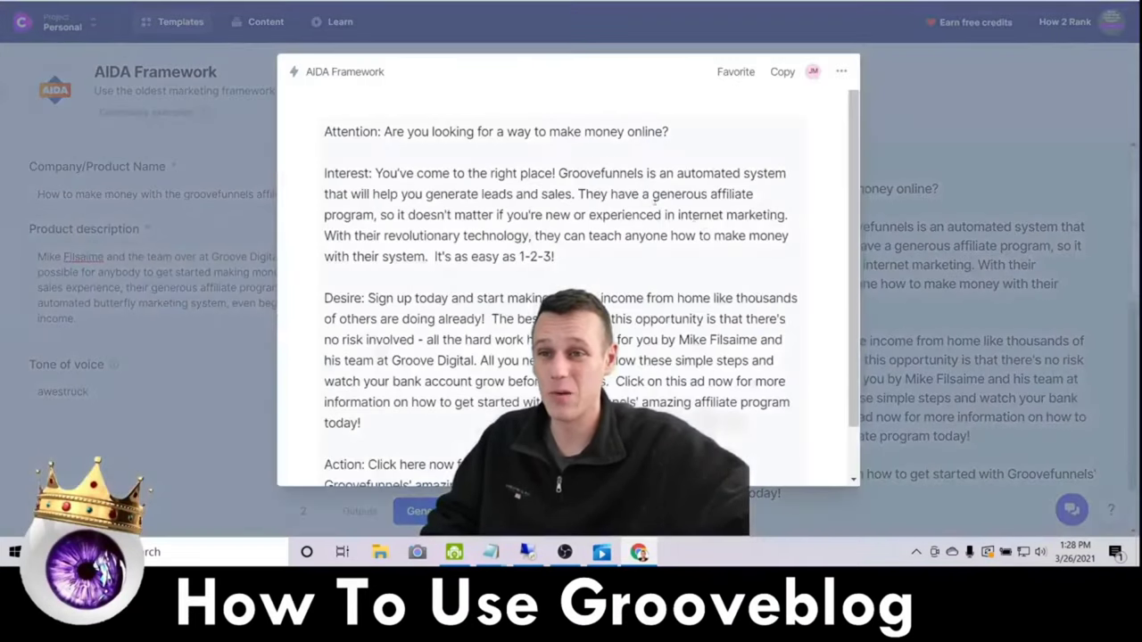
click(775, 74)
click(999, 118)
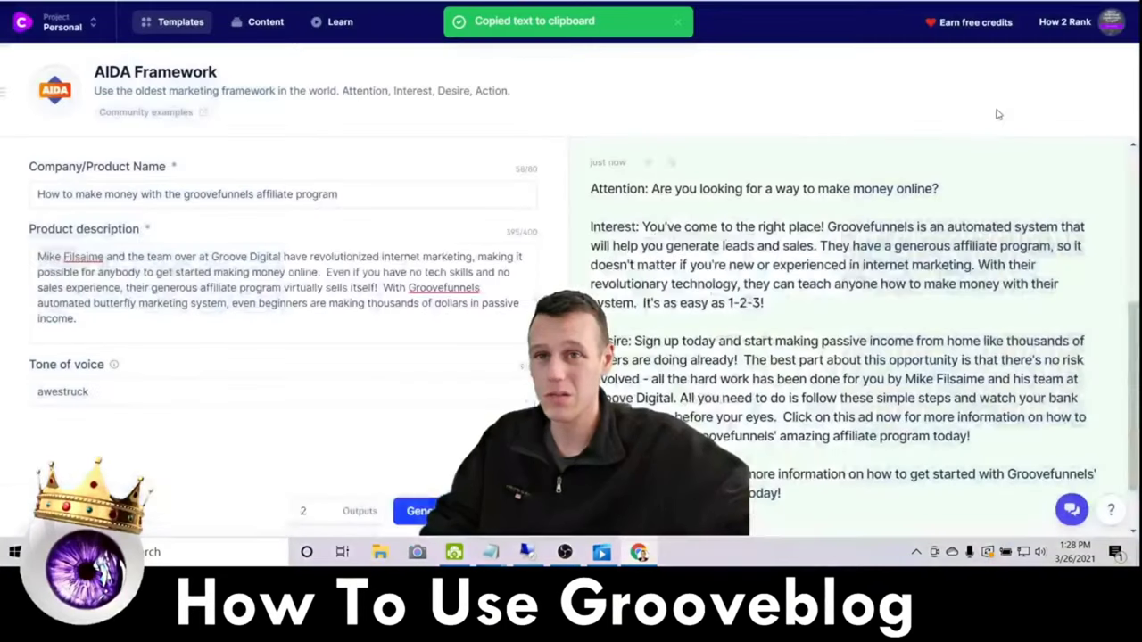
- Switch to the GrooveBlog post editor and paste the copied AIDA text below the embedded video
scroll(932, 270, down, 5)
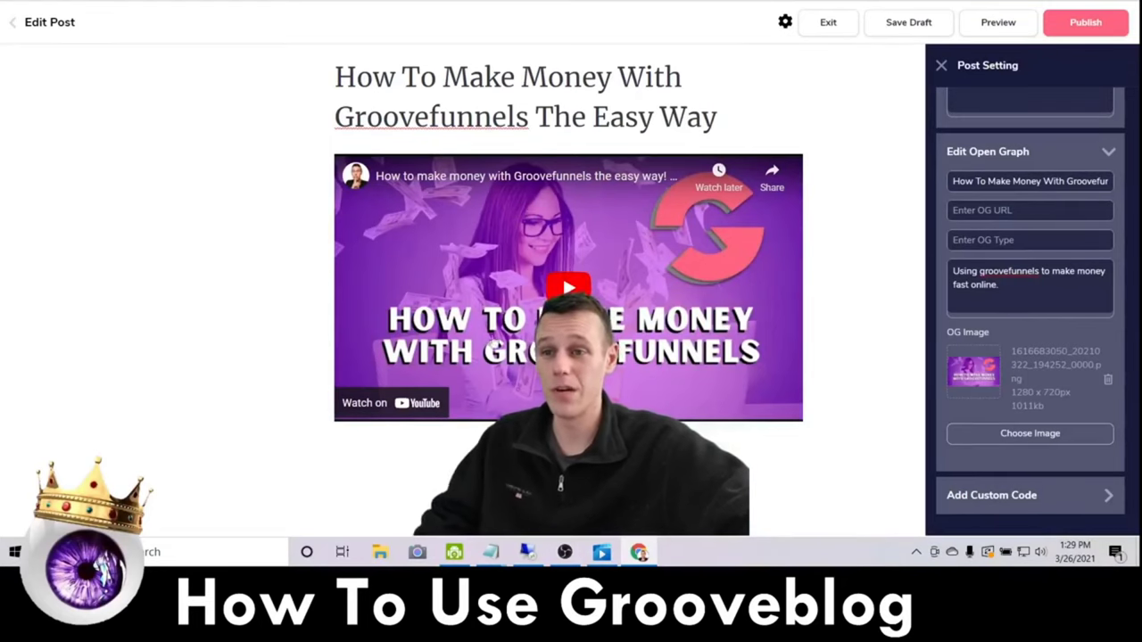
right_click(387, 449)
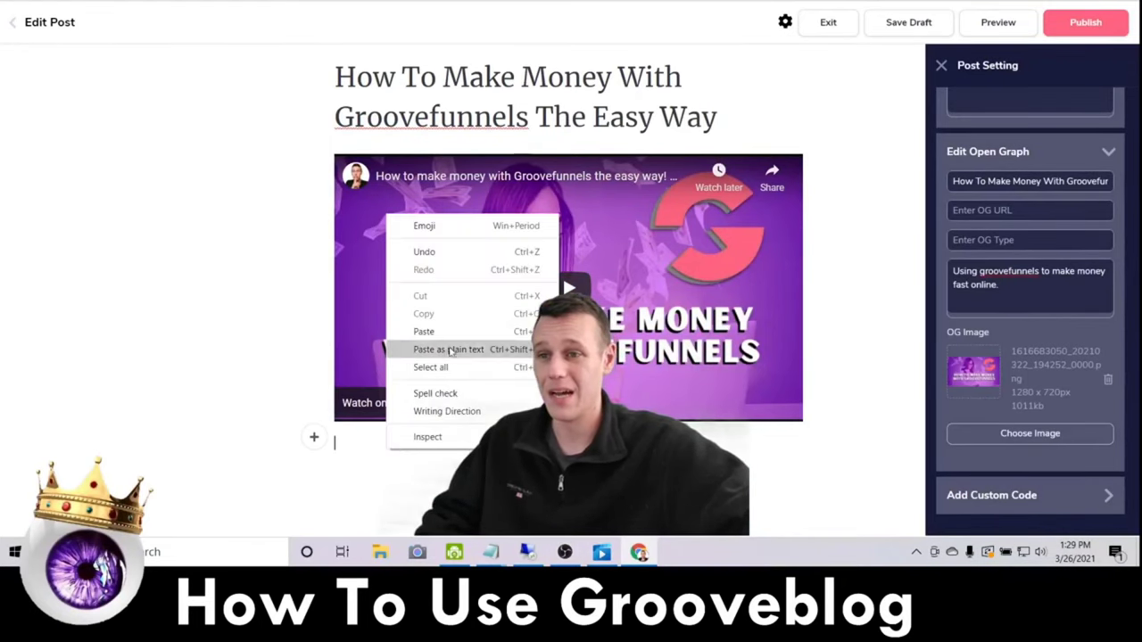
click(428, 331)
- Delete the "Attention:" and "Interest:" labels, including the leftover leading space, from the first two pasted paragraphs
scroll(388, 309, down, 3)
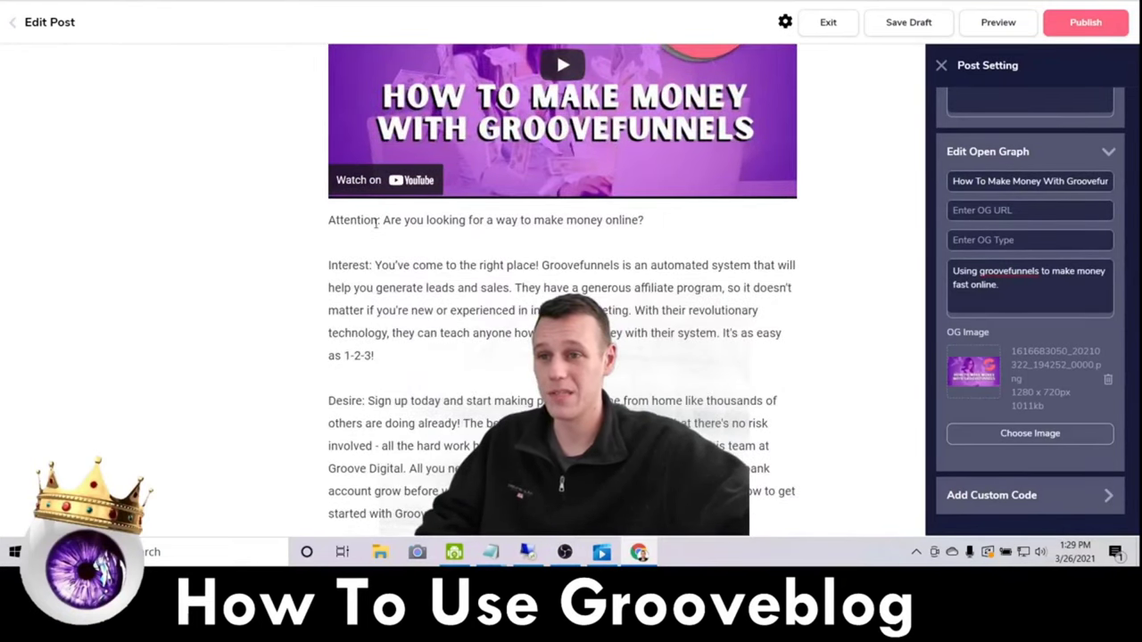
drag(382, 219, 327, 219)
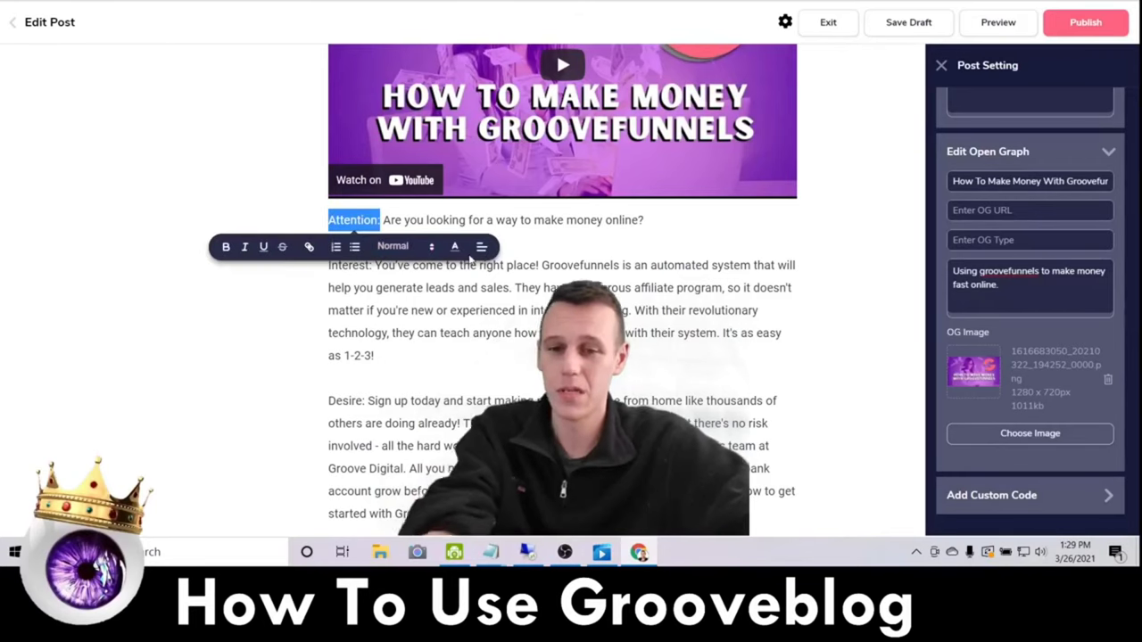
key(BackSpace)
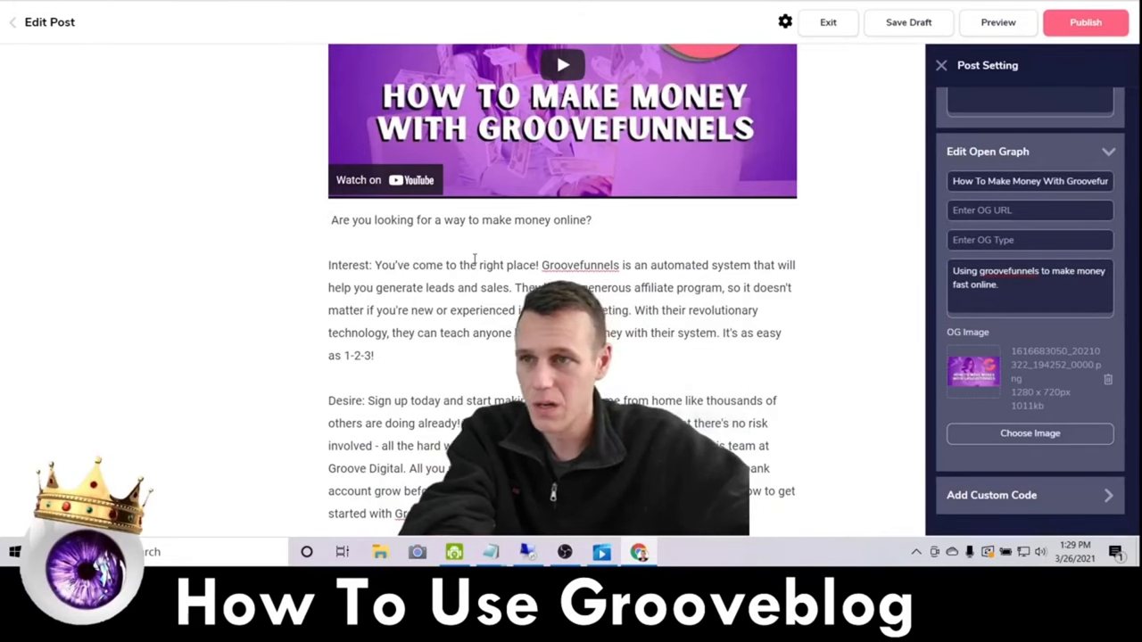
key(Delete)
drag(377, 265, 327, 265)
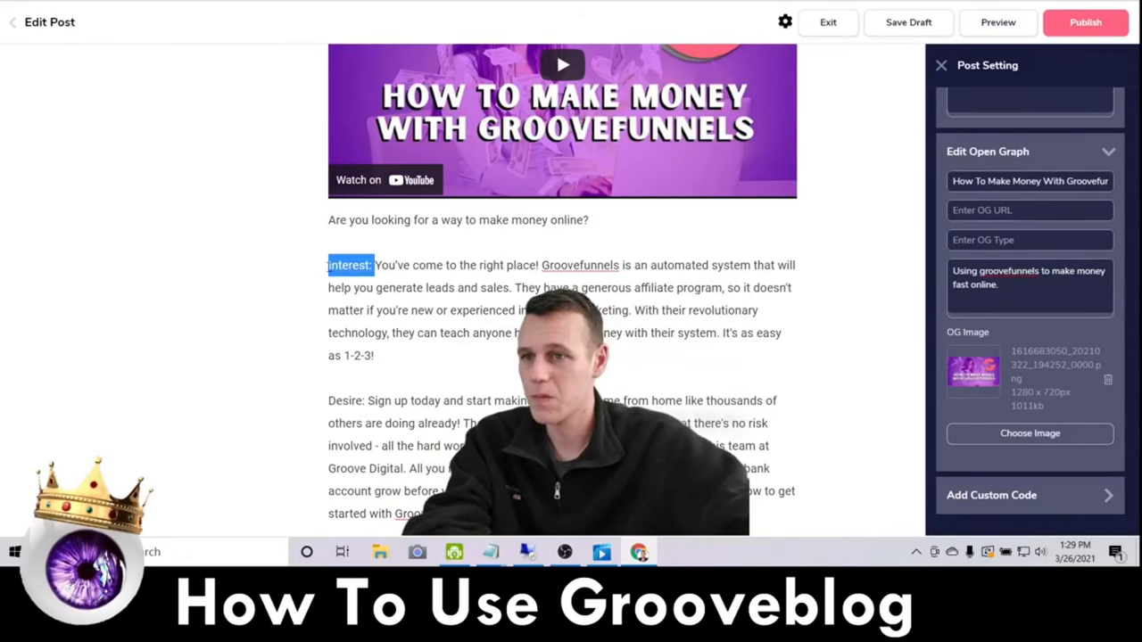
key(BackSpace)
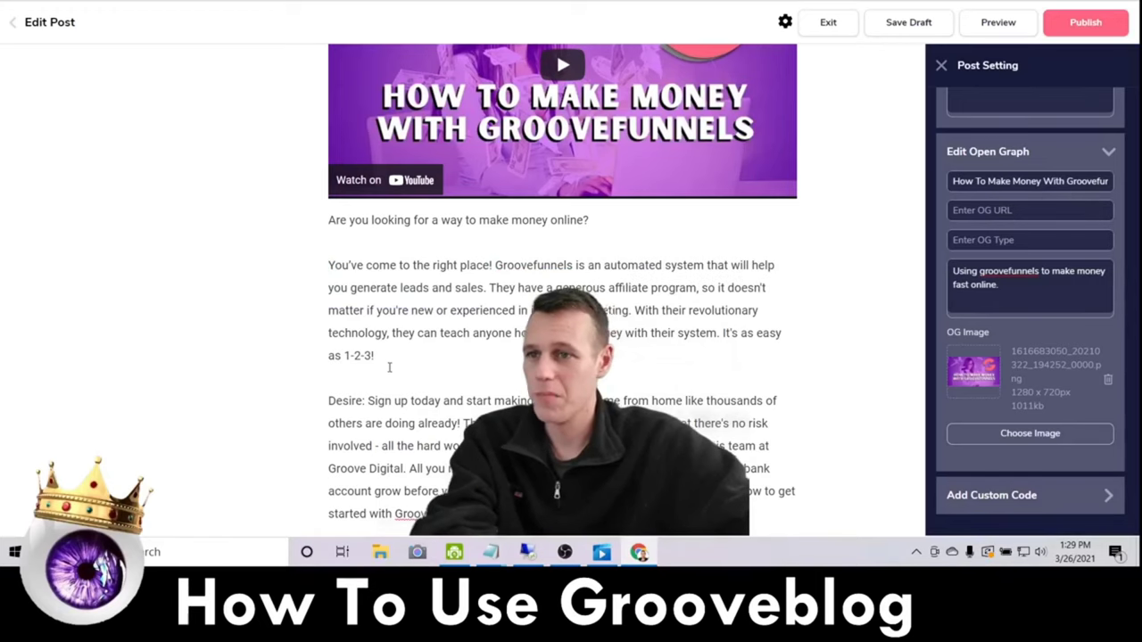
- Delete the "Desire:" and "Action:" labels from the last two pasted paragraphs and save the post as a draft
scroll(389, 366, down, 1)
drag(368, 325, 314, 327)
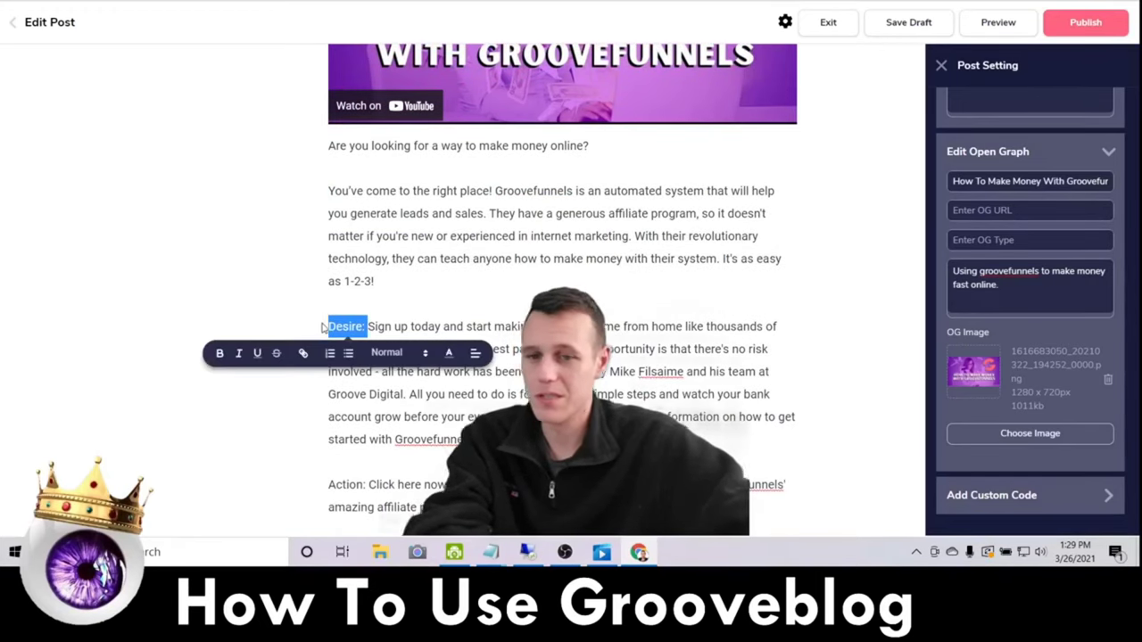
key(BackSpace)
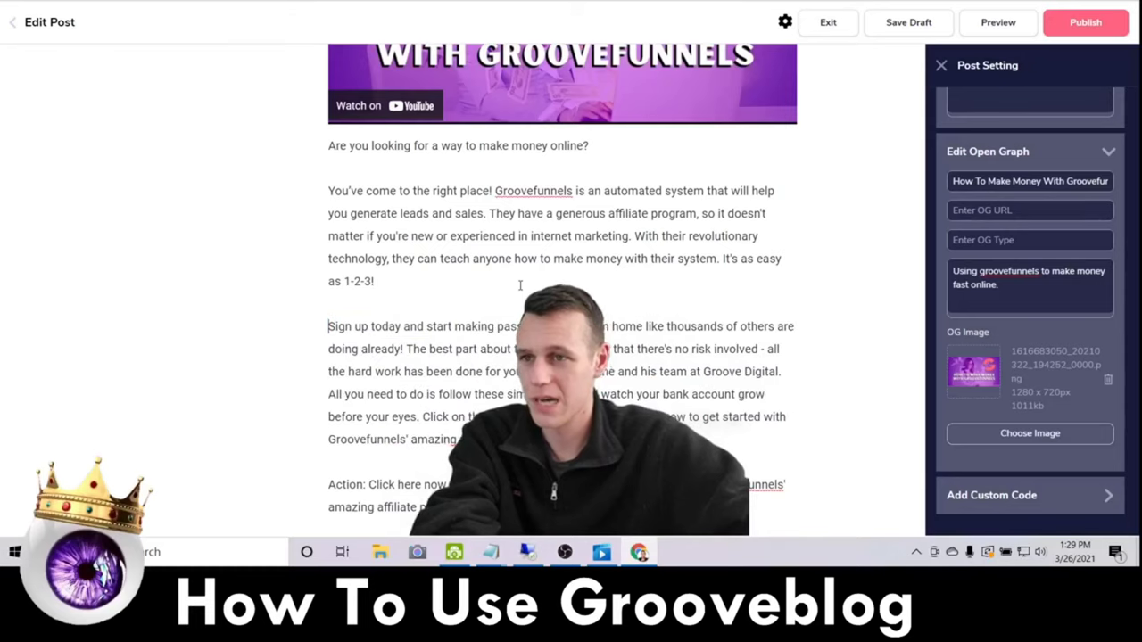
drag(368, 476, 327, 478)
key(BackSpace)
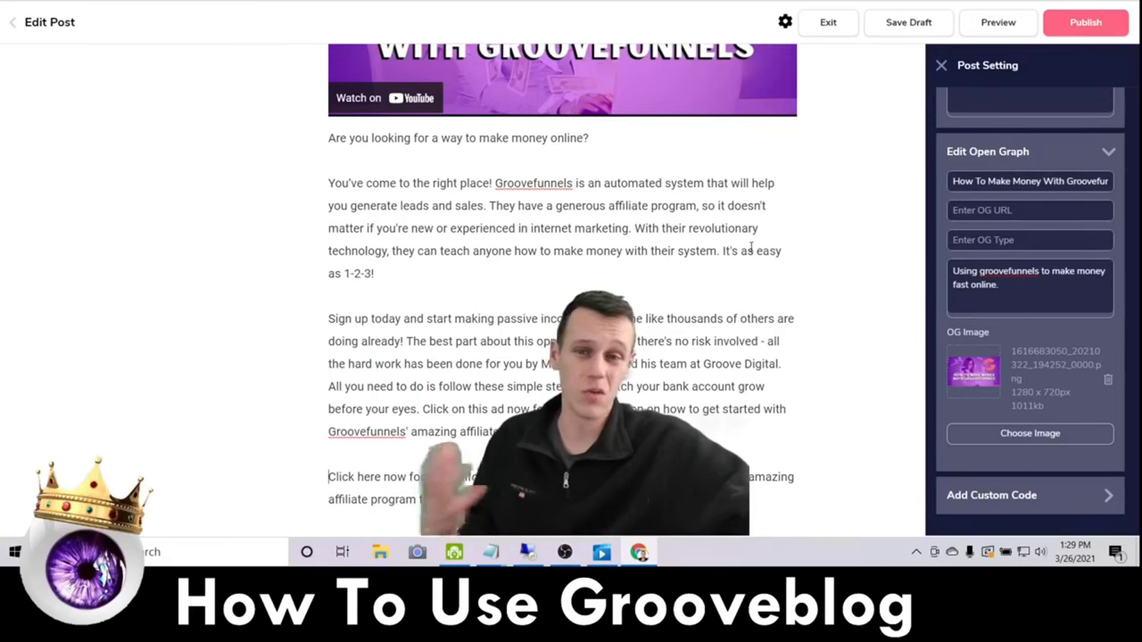
click(898, 23)
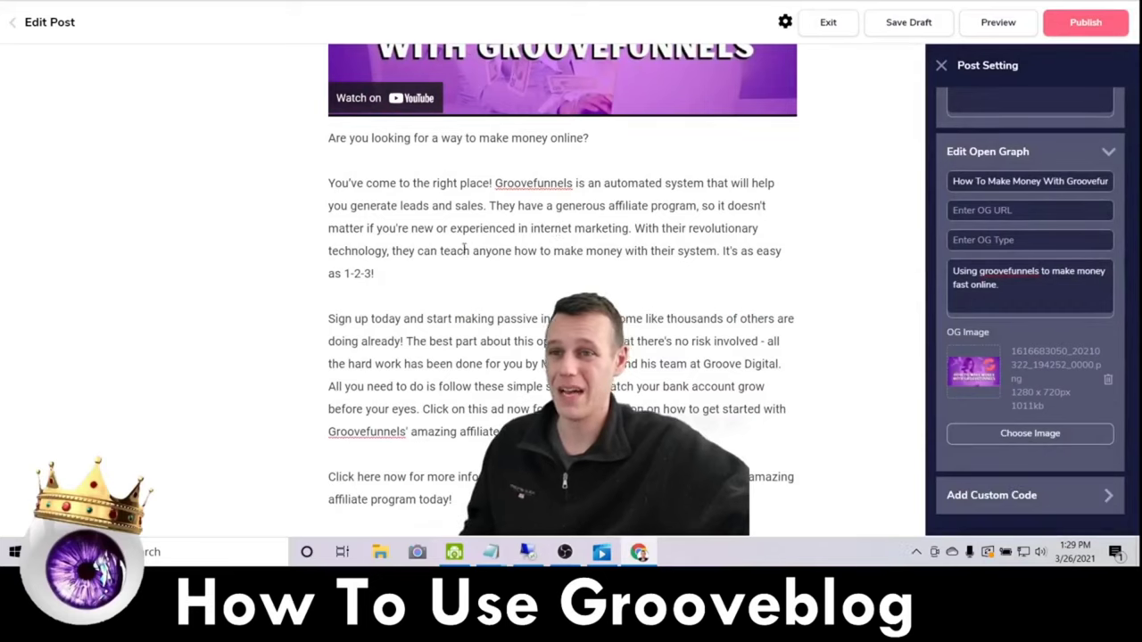
- Review the post's title, video and body text along with its slug, category, keywords and Open Graph settings
scroll(558, 230, up, 3)
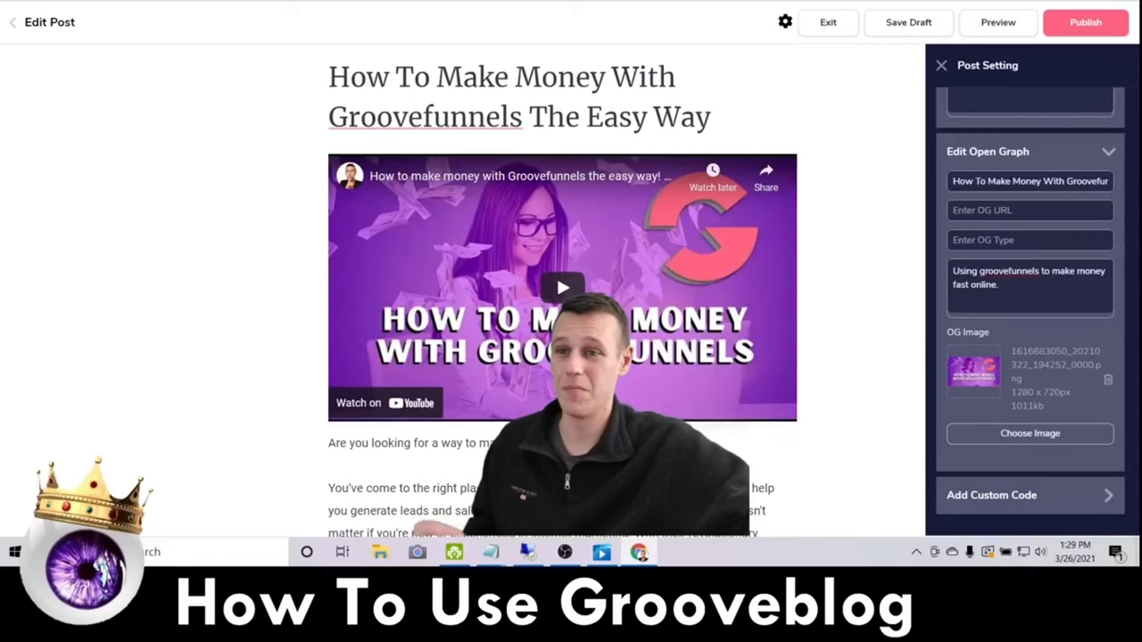
scroll(555, 274, down, 4)
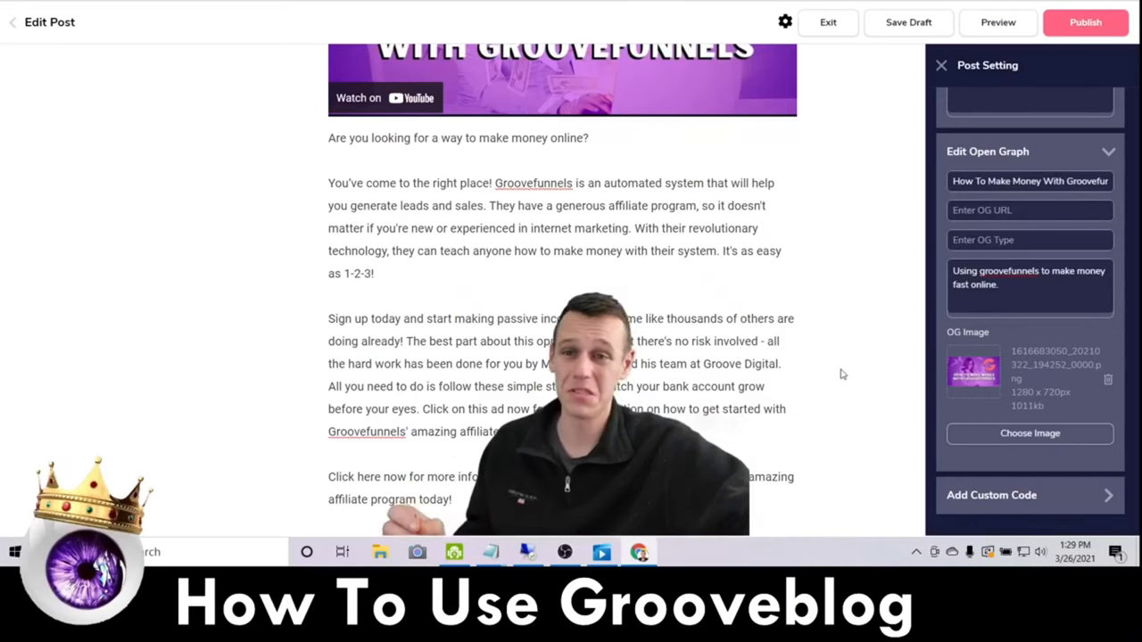
scroll(838, 370, up, 4)
scroll(553, 165, down, 4)
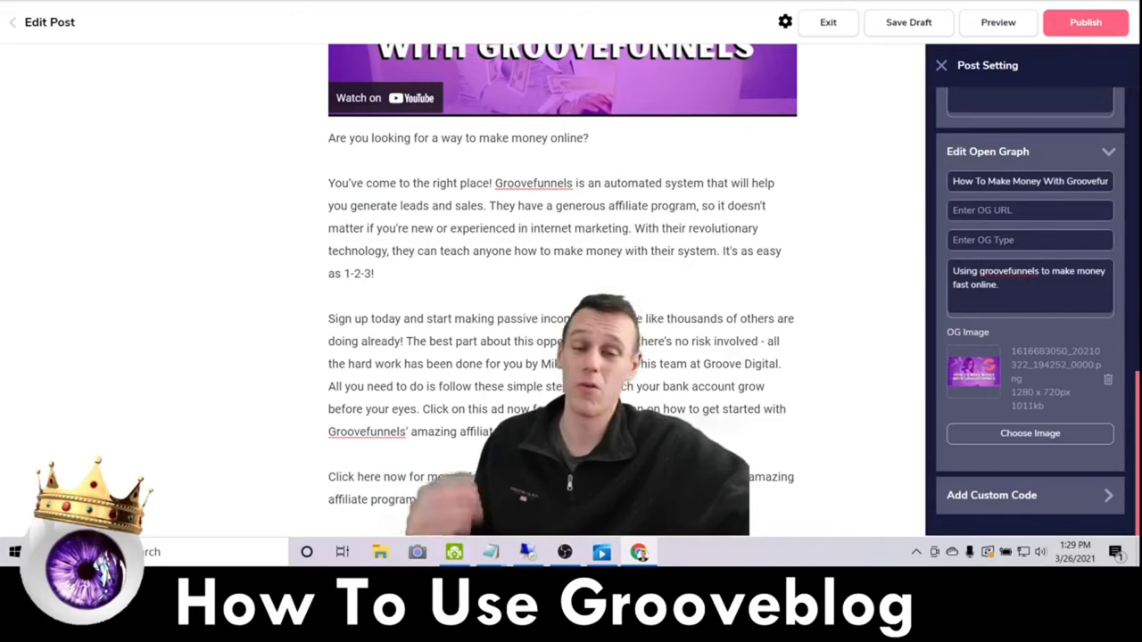
scroll(1034, 284, up, 8)
scroll(1031, 278, up, 1)
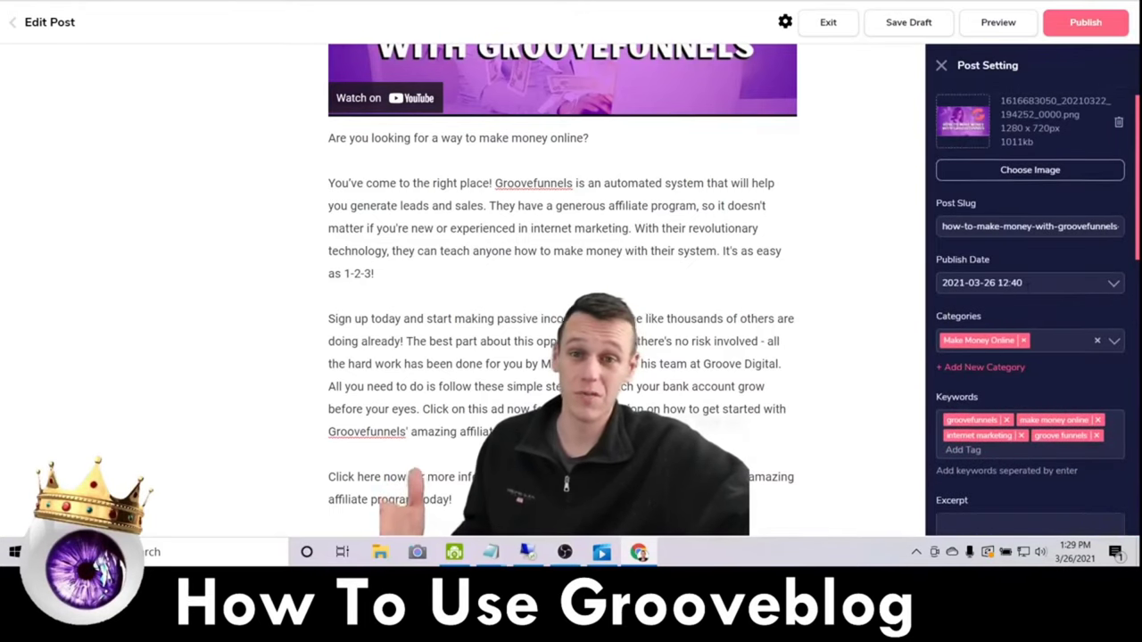
scroll(1089, 348, down, 2)
scroll(1083, 339, down, 7)
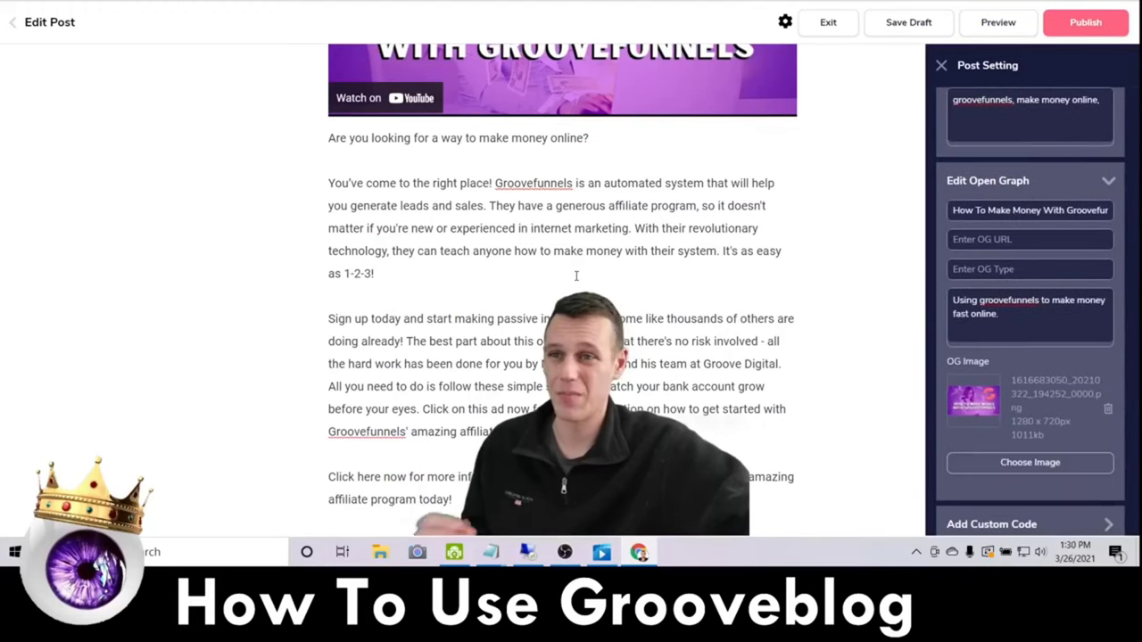
scroll(646, 332, up, 4)
scroll(649, 371, down, 3)
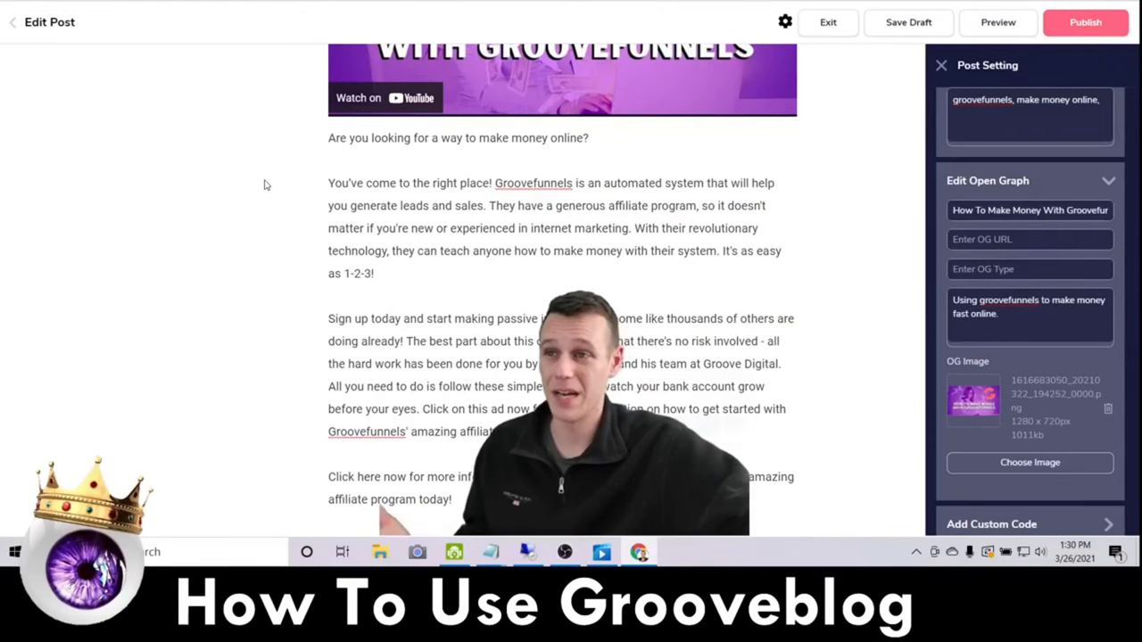
scroll(259, 173, up, 3)
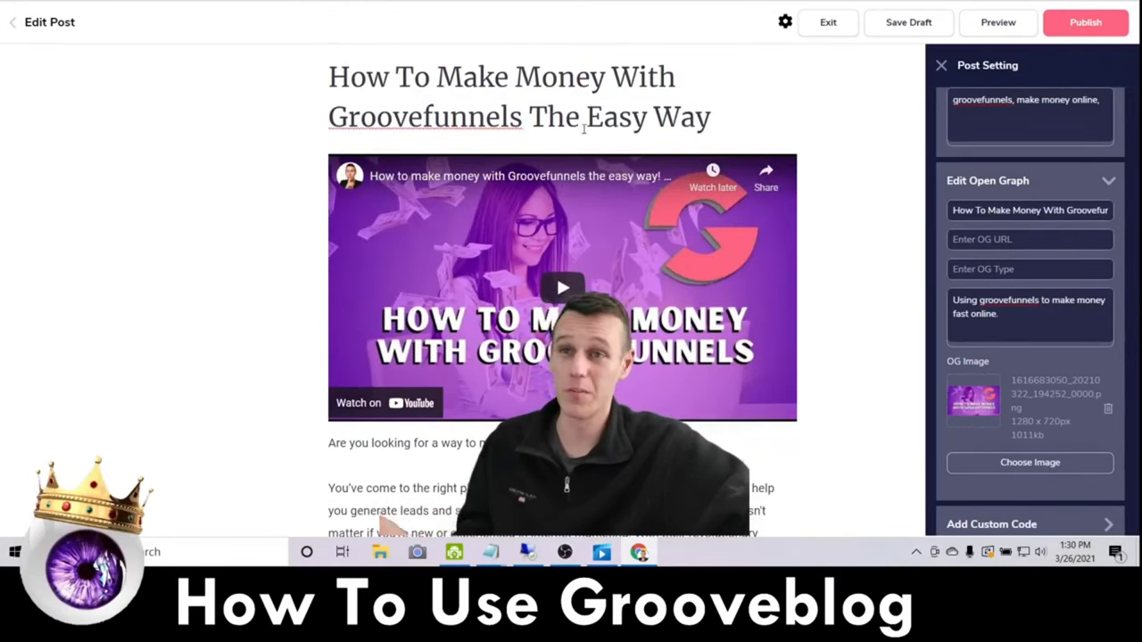
scroll(588, 126, down, 4)
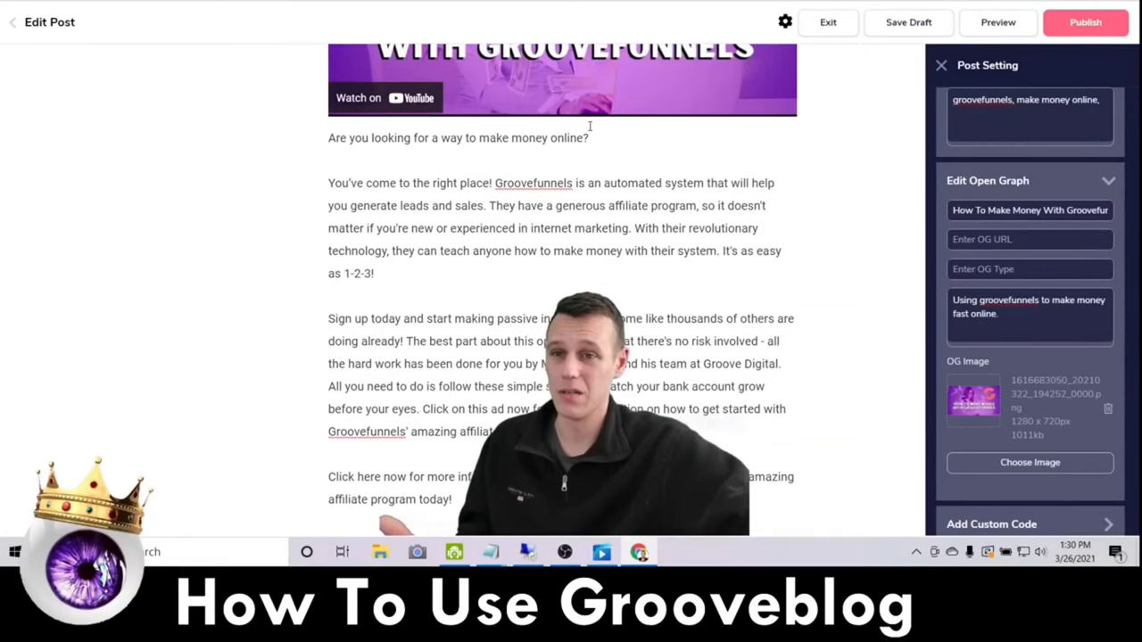
drag(383, 476, 321, 477)
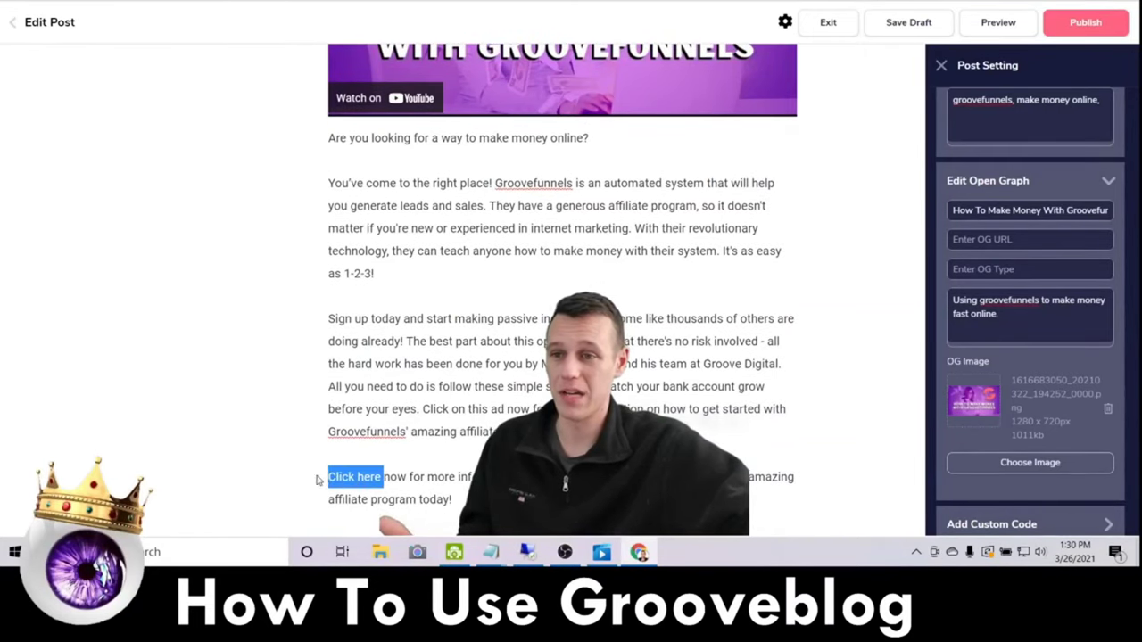
click(311, 504)
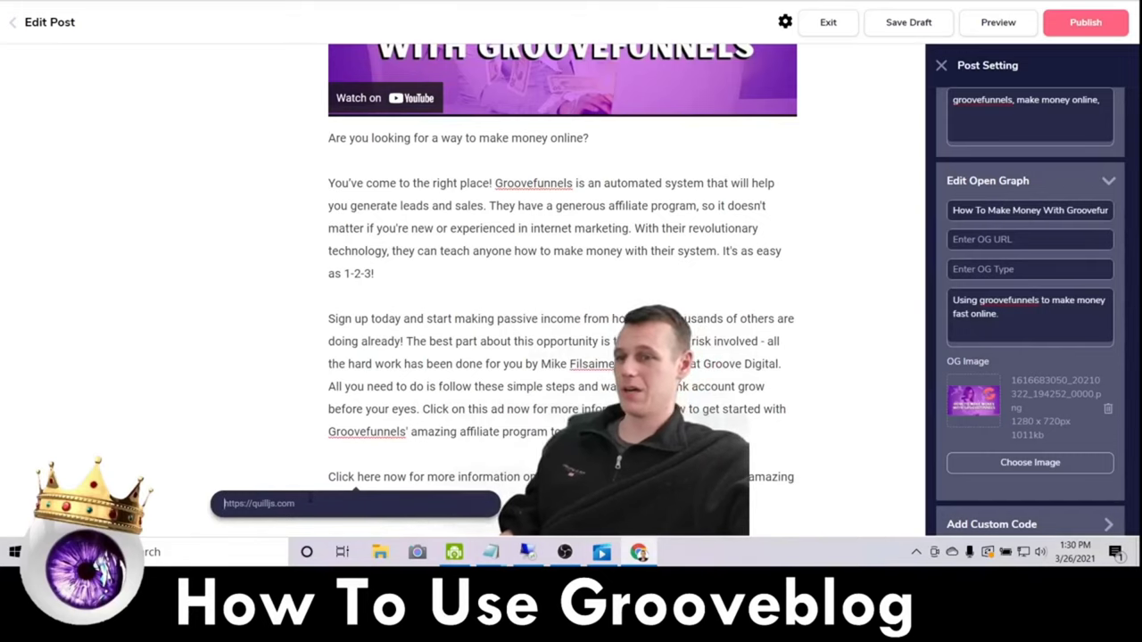
click(273, 389)
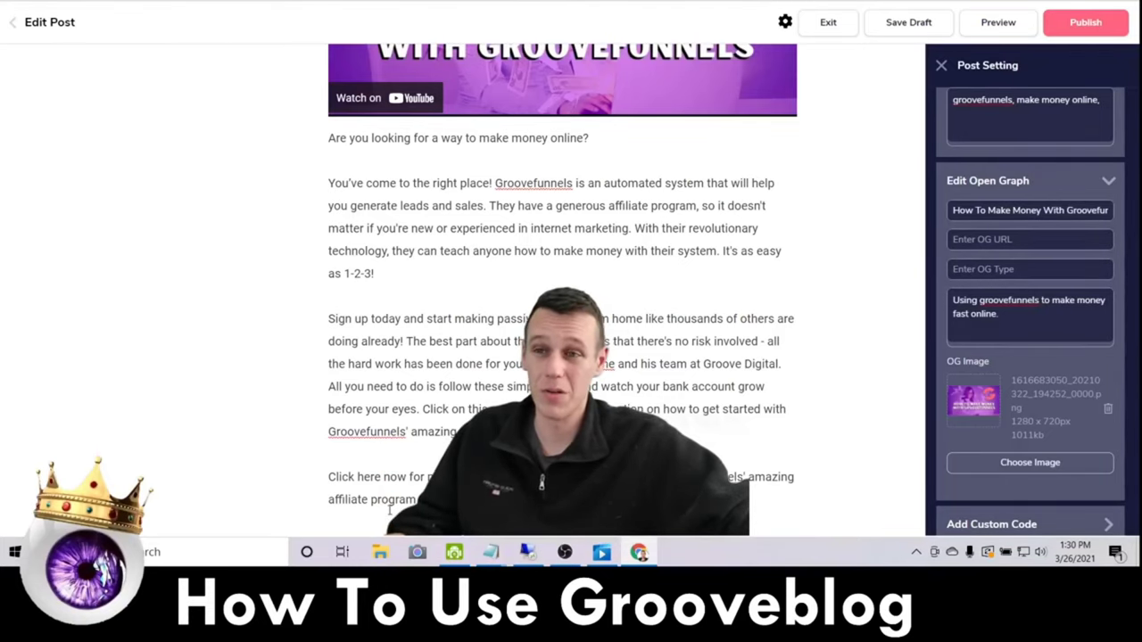
click(309, 517)
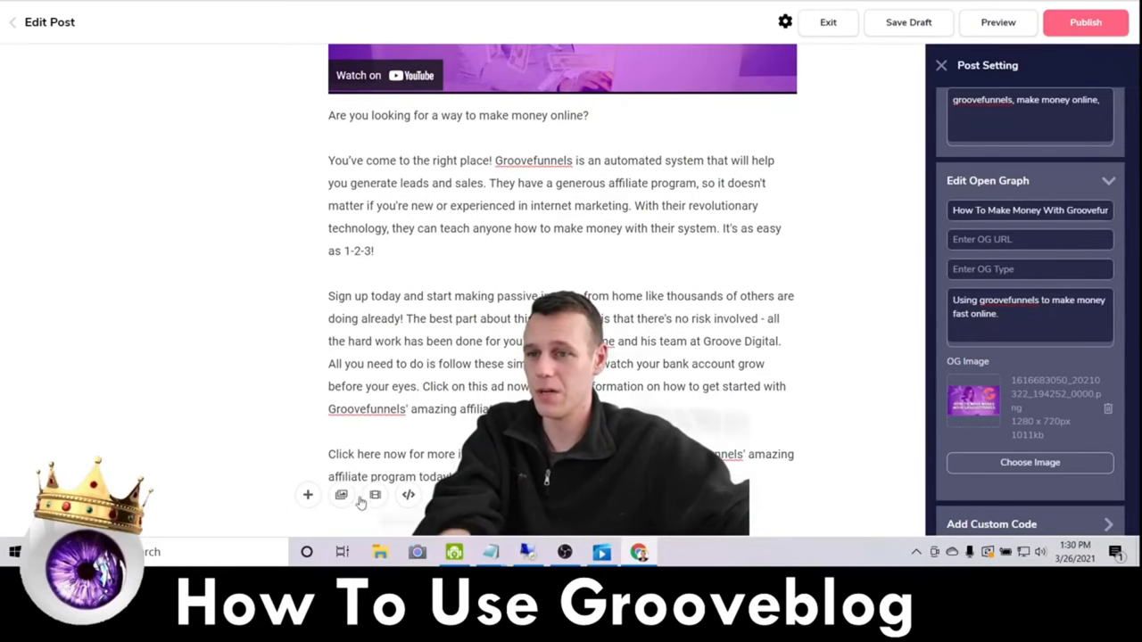
click(337, 139)
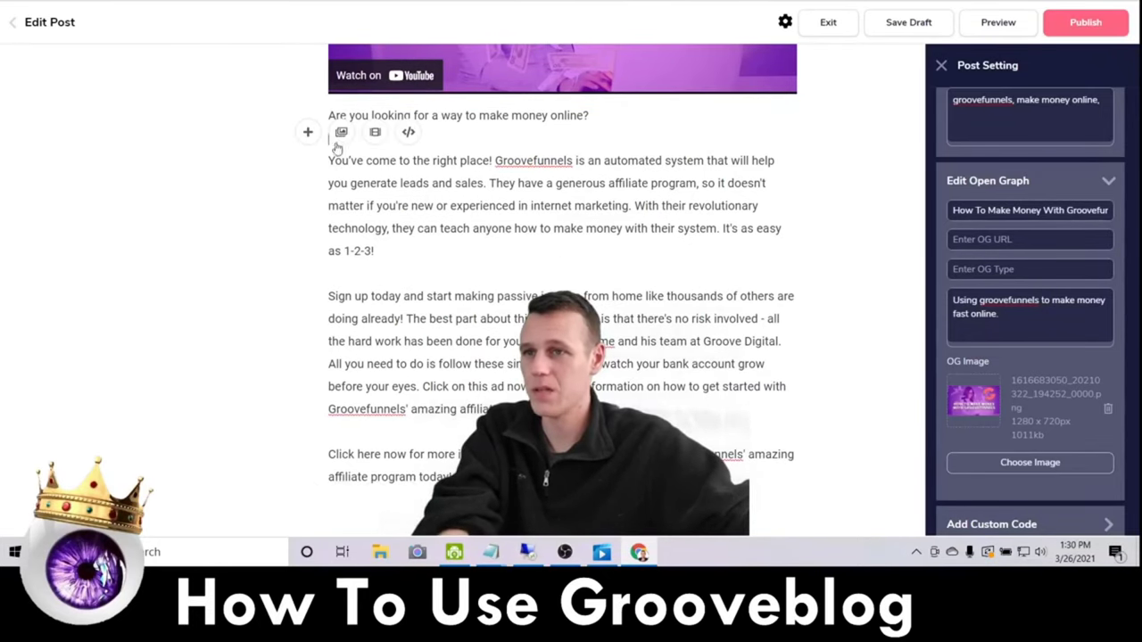
click(409, 134)
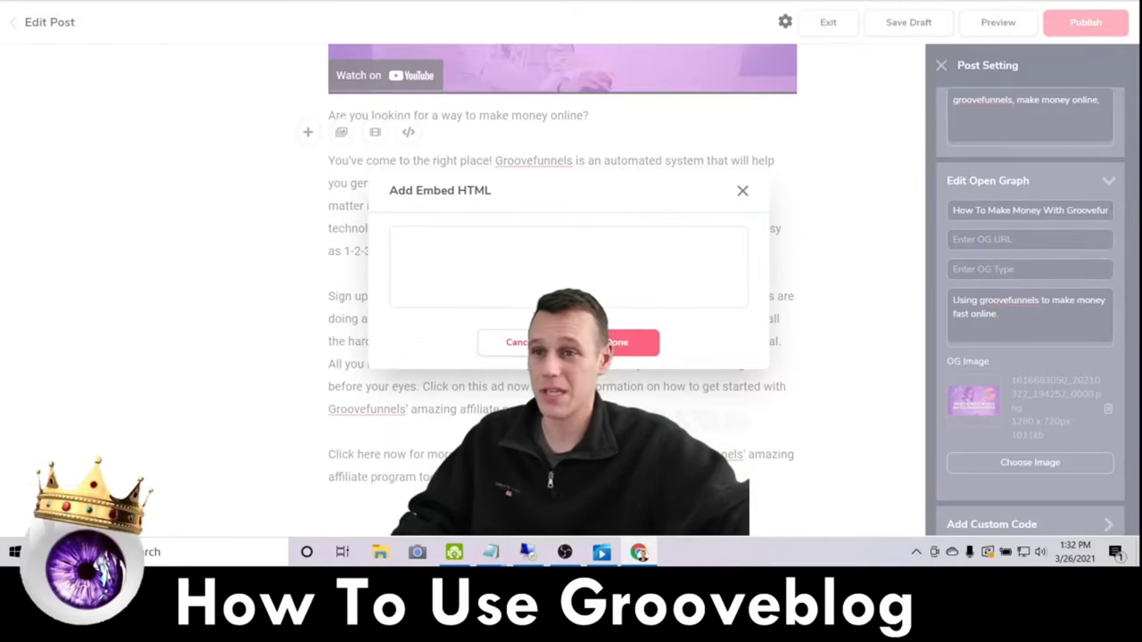
click(513, 344)
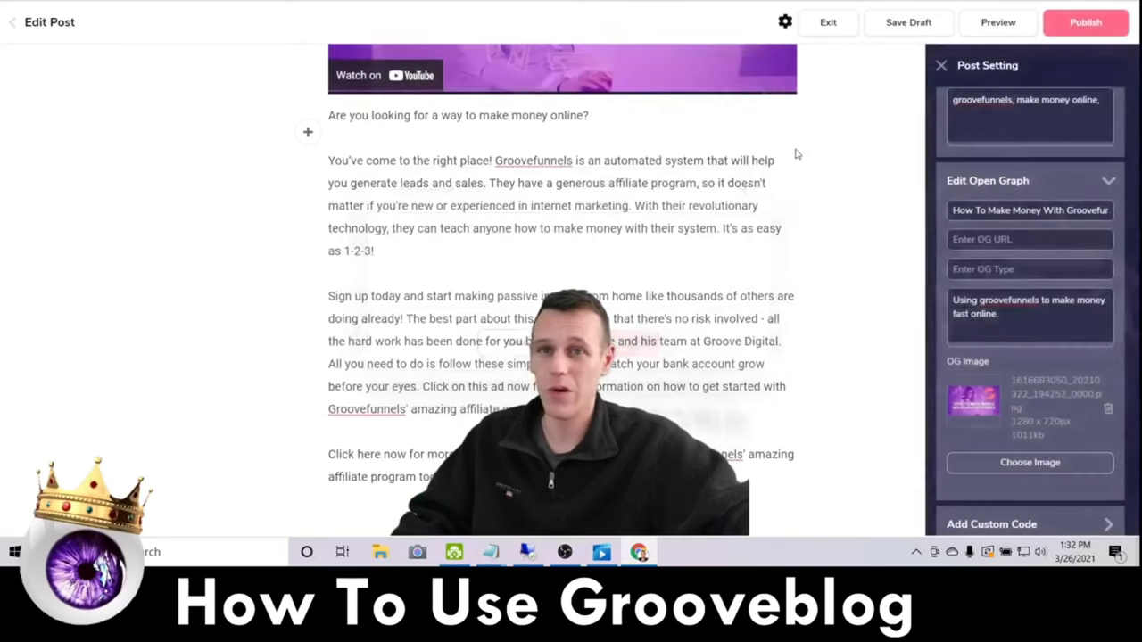
- Publish the GrooveFunnels post and exit to the posts list, saving the changes
click(1086, 23)
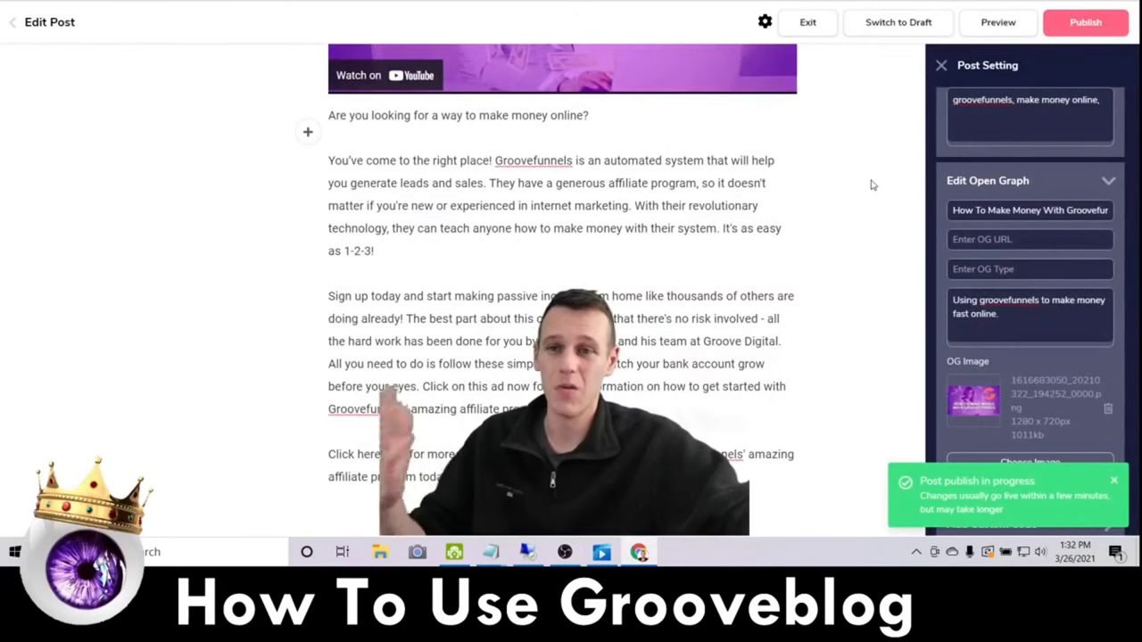
scroll(892, 325, up, 3)
scroll(892, 326, up, 1)
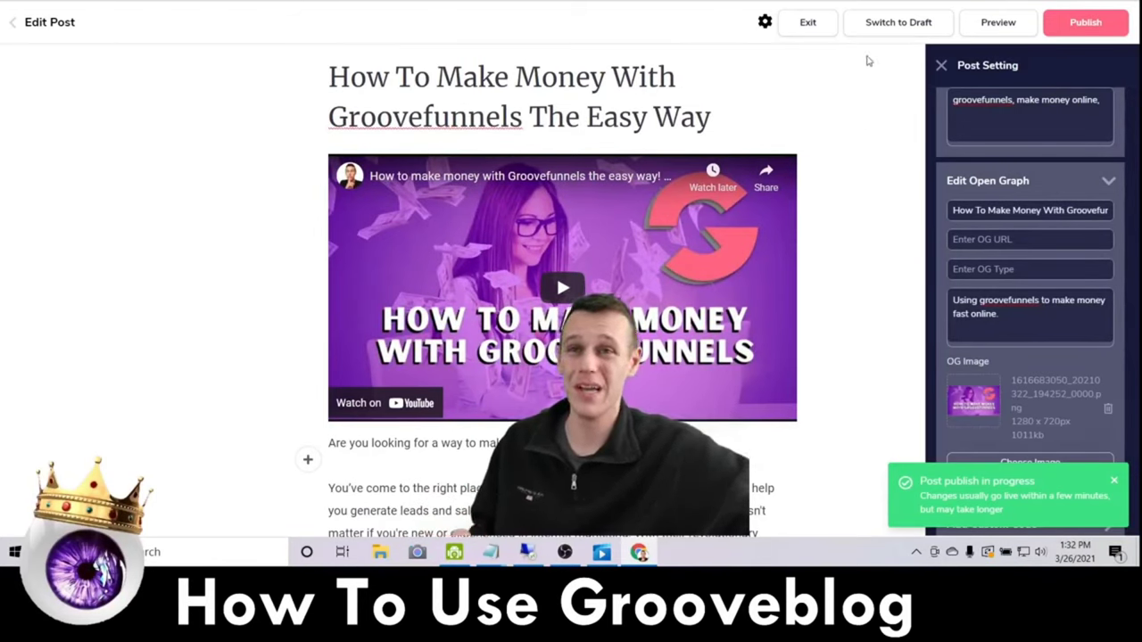
click(808, 22)
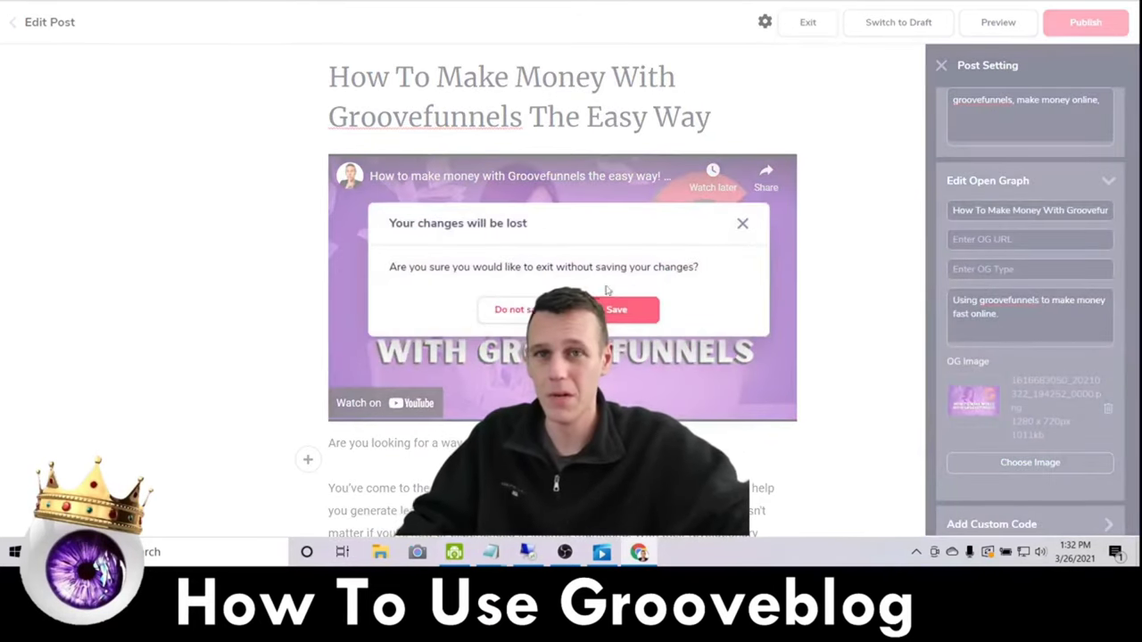
click(618, 310)
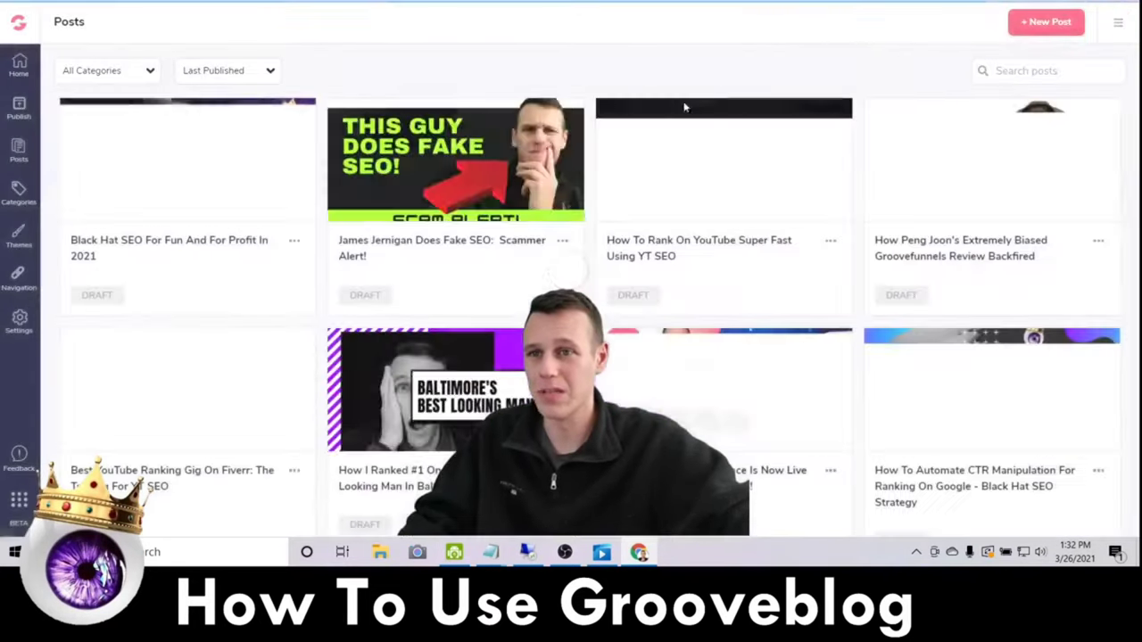
scroll(878, 227, down, 1)
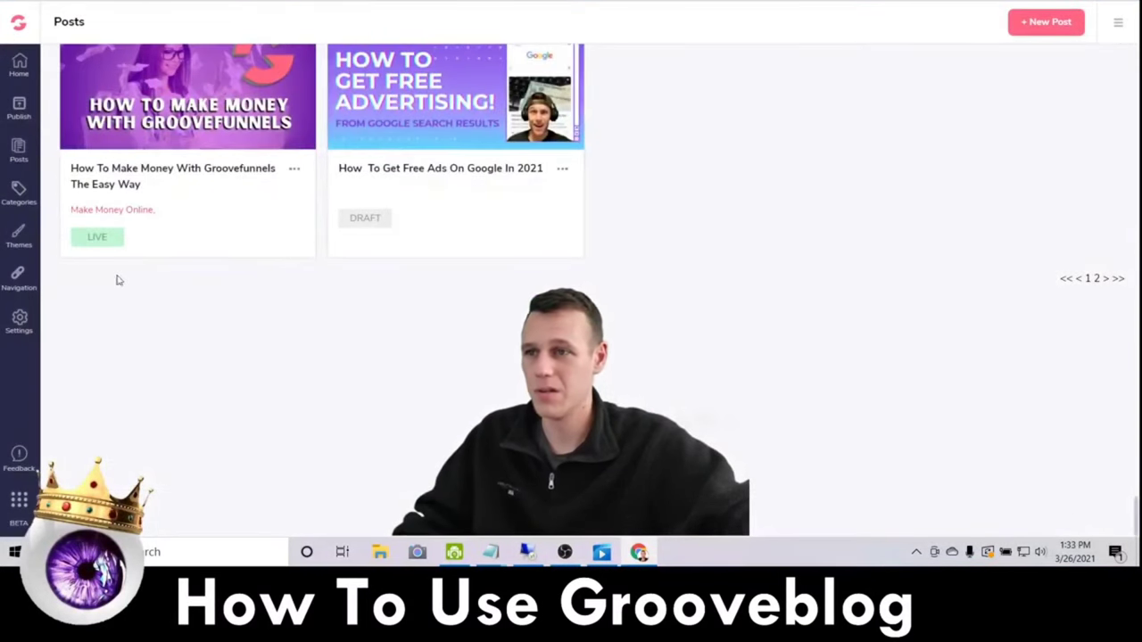
- Publish the blog to its howtouse.grooveblog.com subdomain, visit the blog site, and return to the publishing page
click(27, 112)
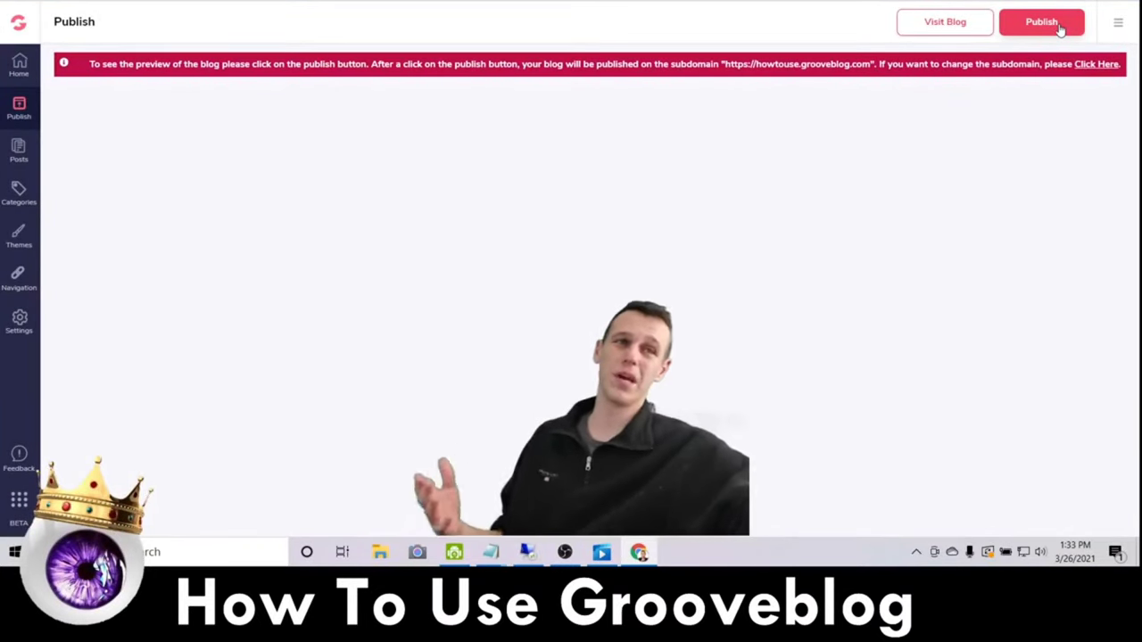
click(1059, 27)
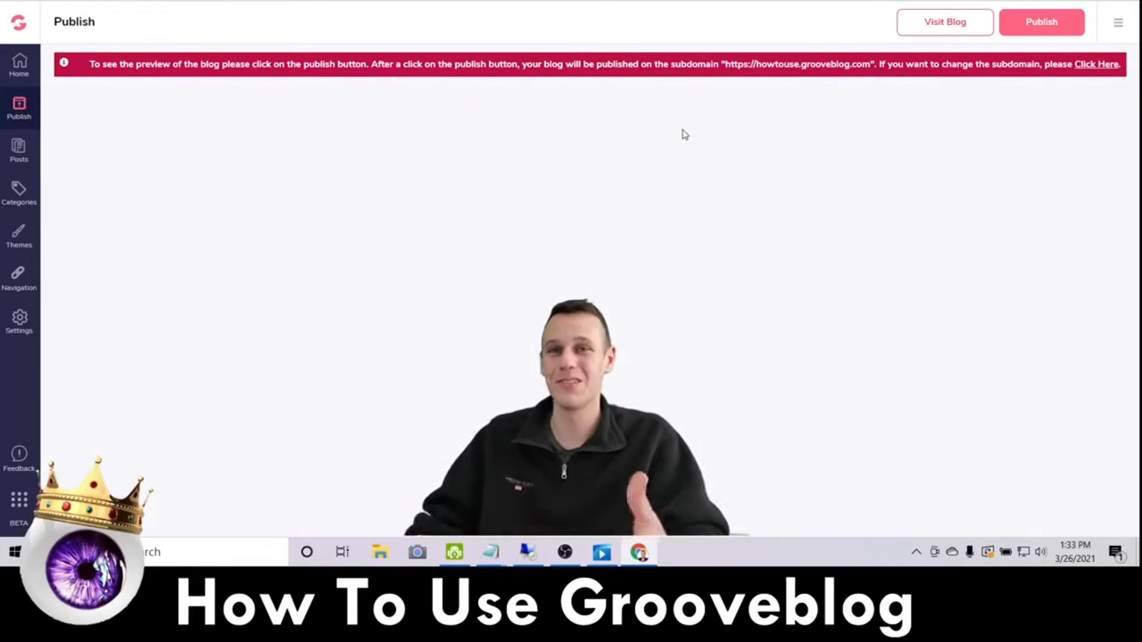
click(1031, 31)
click(928, 23)
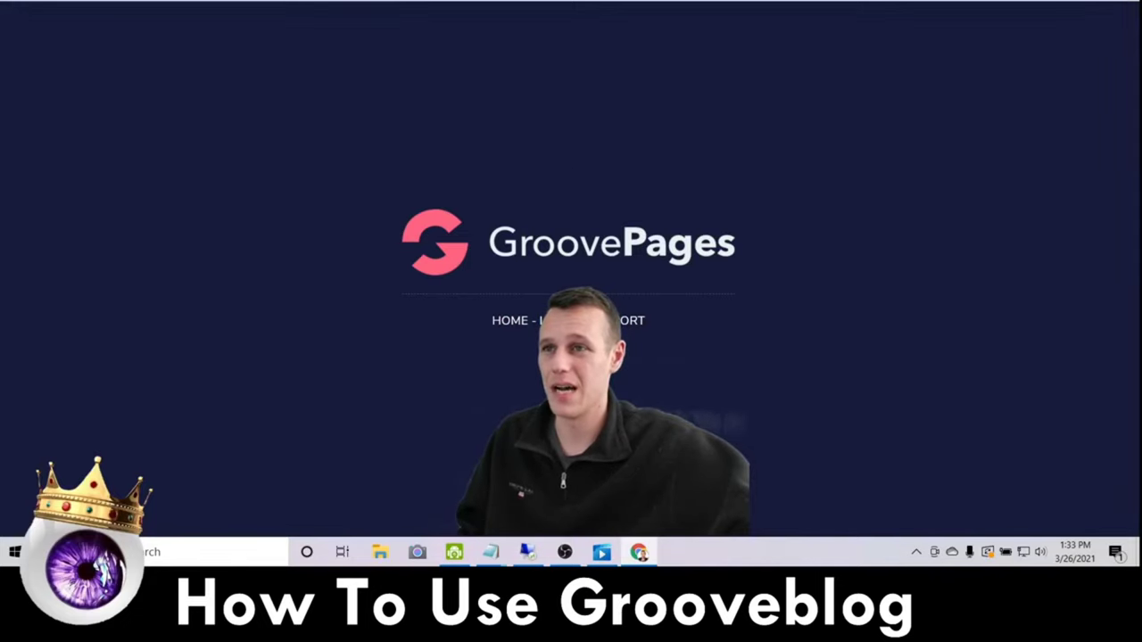
key(ctrl+w)
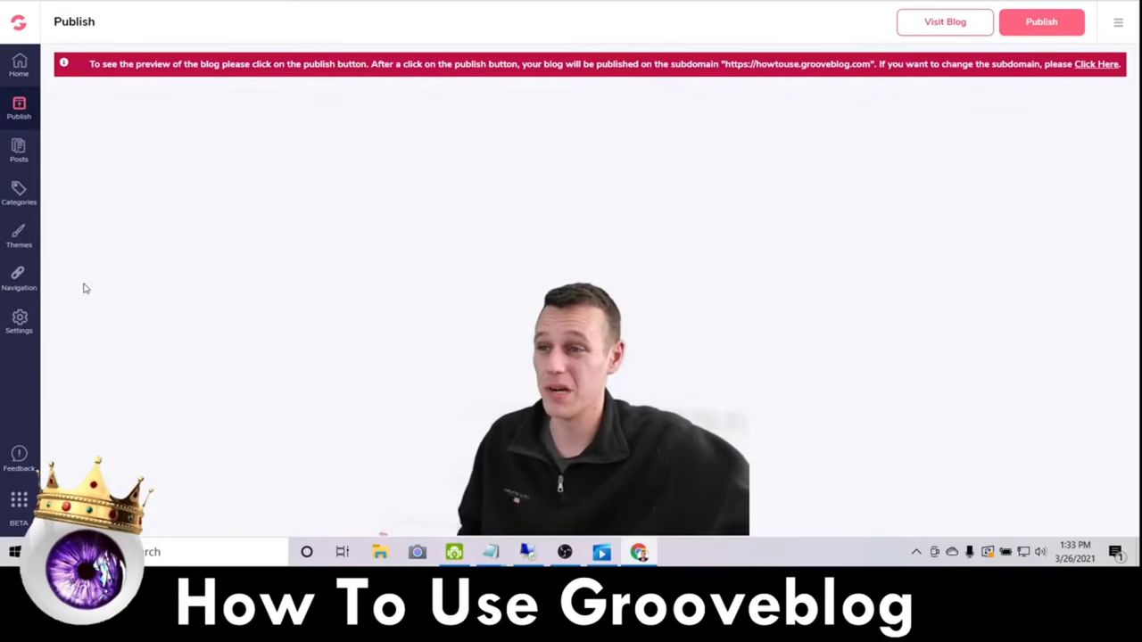
click(3, 284)
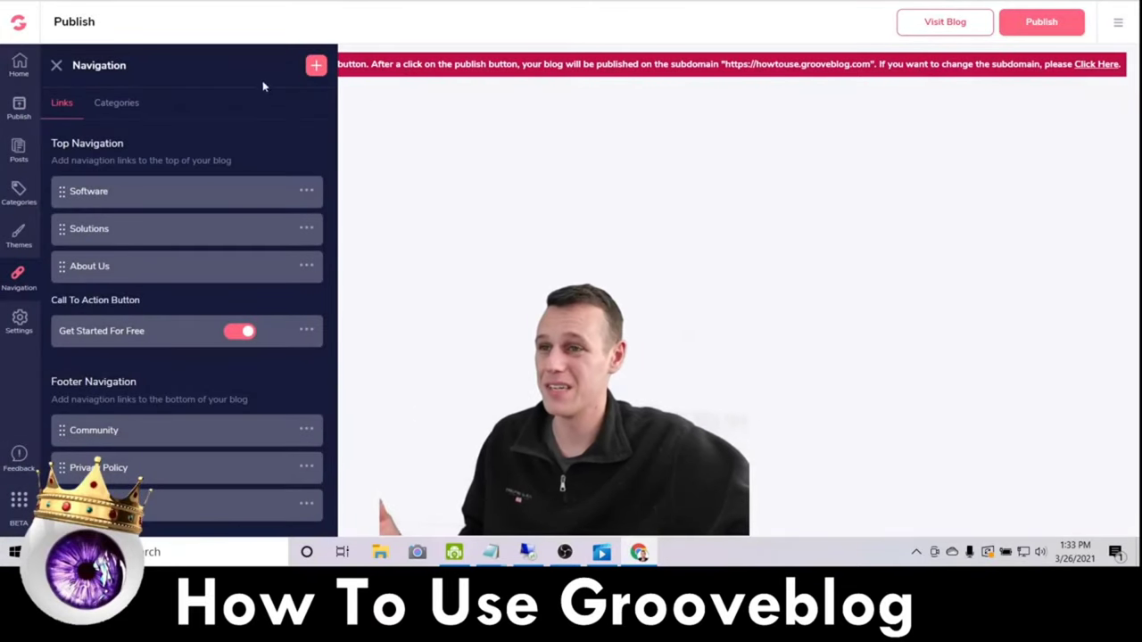
click(57, 66)
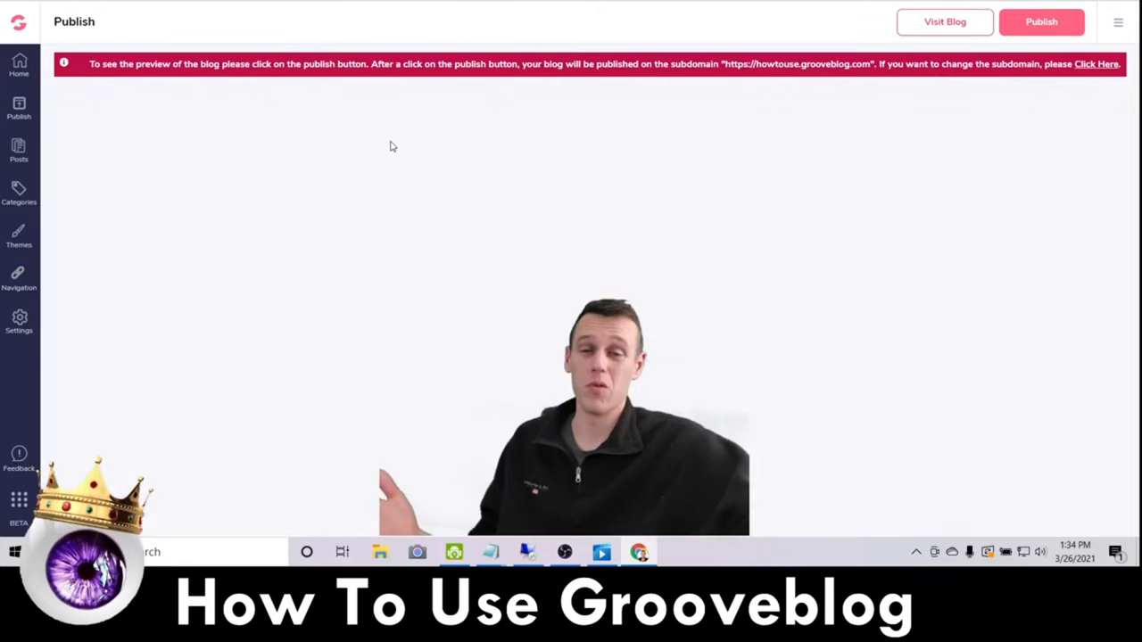